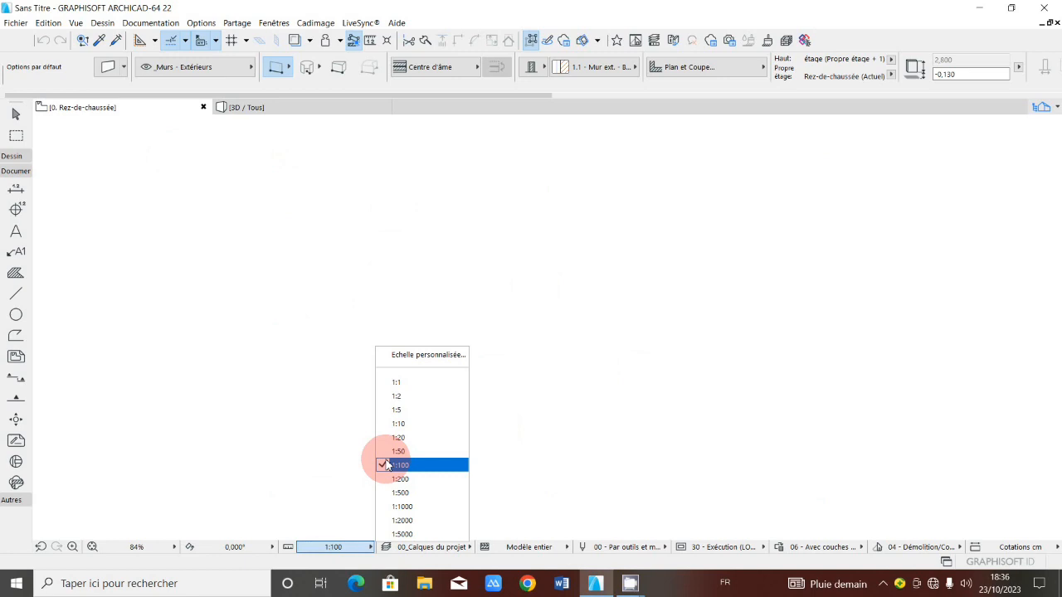
left_click(1057, 109)
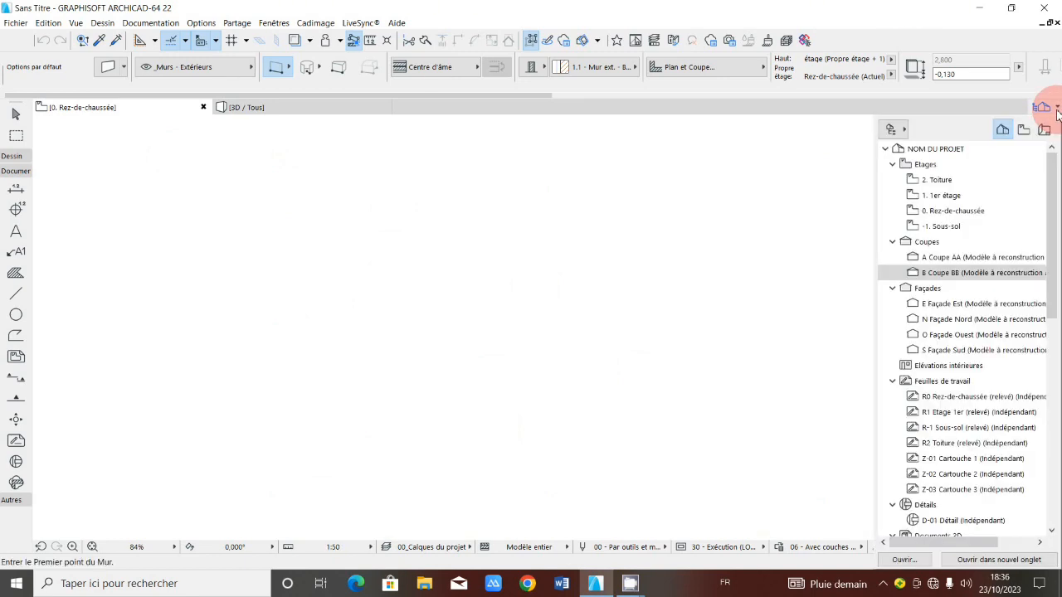
left_click(468, 185)
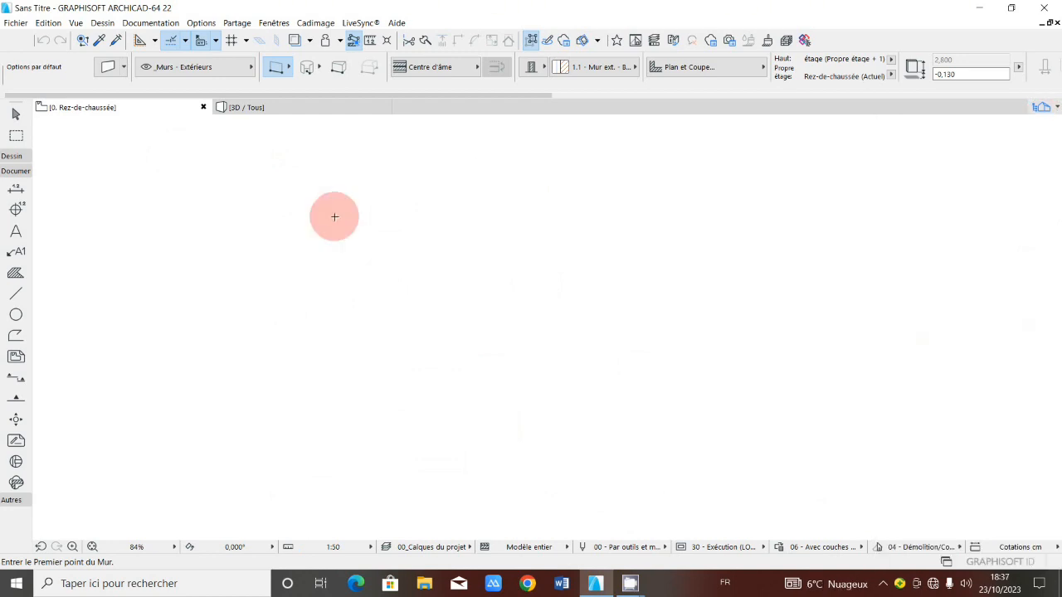
Open the default wall settings, make the wall top unlinked (Non lié) and set the base offset to 0
left_click(18, 156)
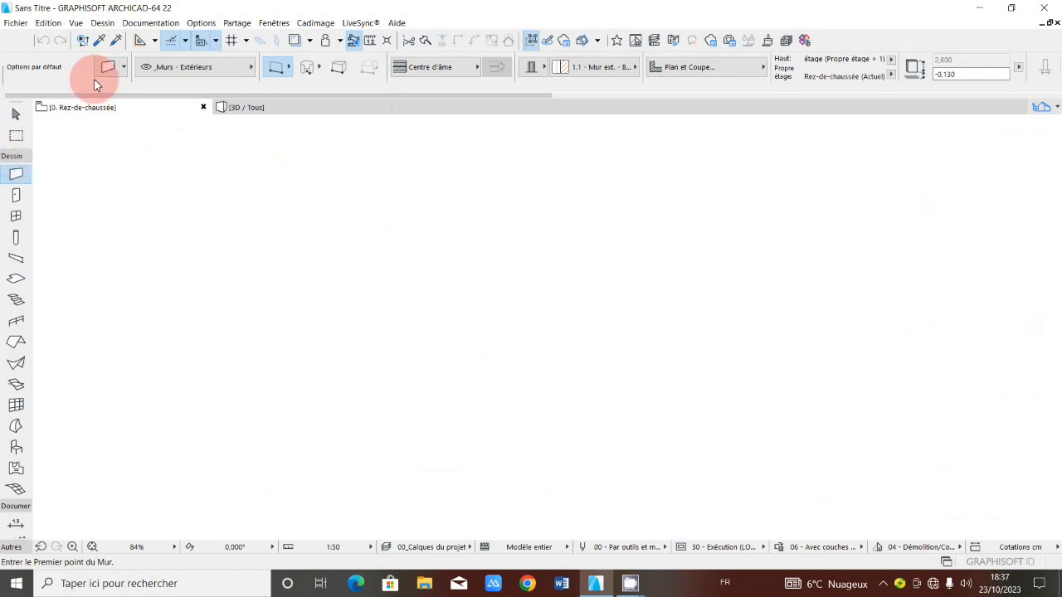
key("ctrl+t")
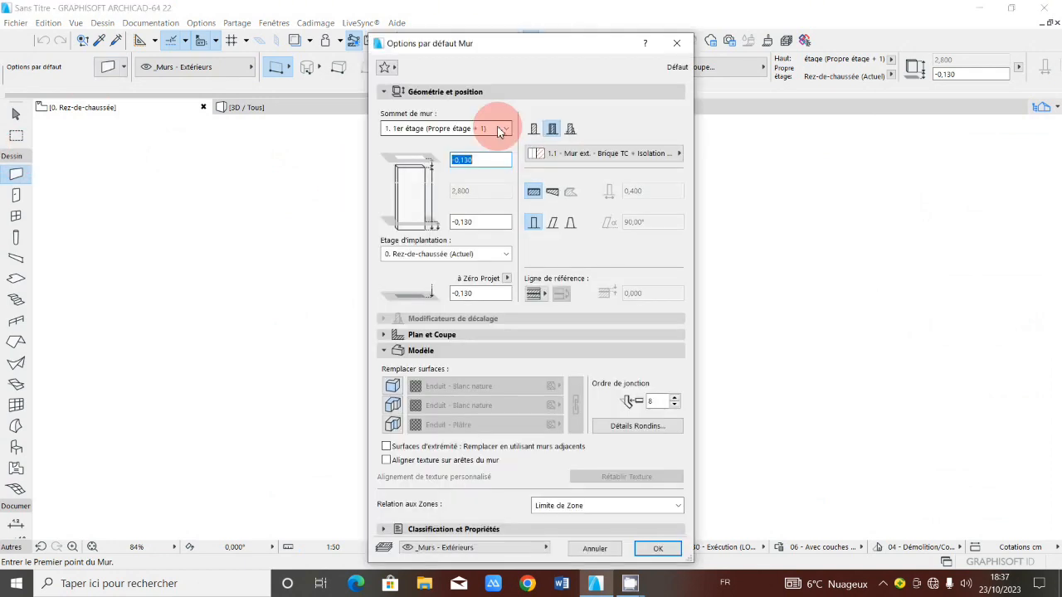
left_click(501, 129)
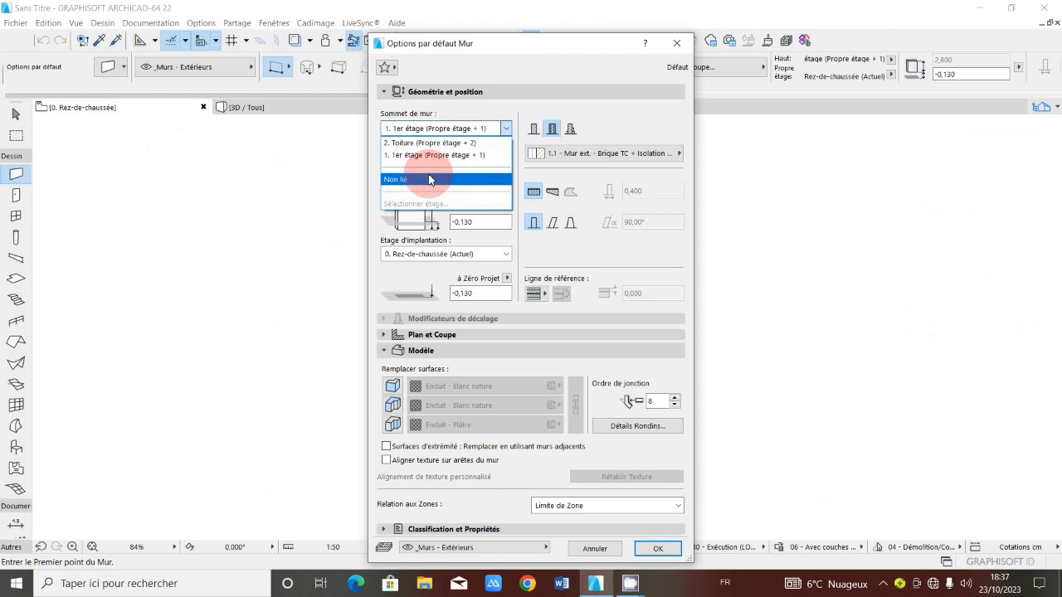
left_click(429, 179)
double_click(476, 222)
type("0")
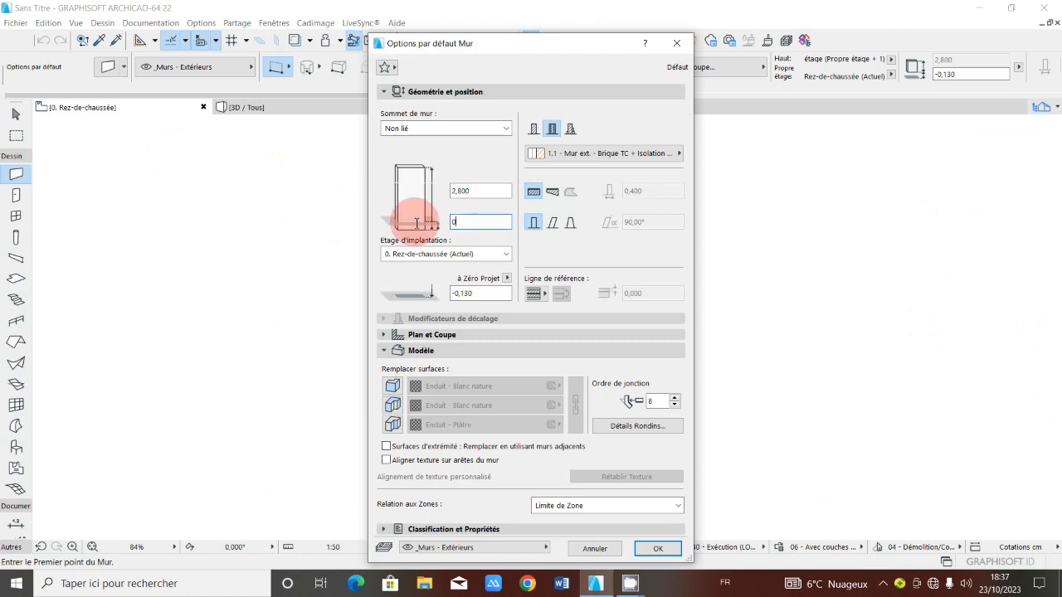
Switch the default wall to a basic single-material structure, edit its thickness and accept the settings
left_click(532, 128)
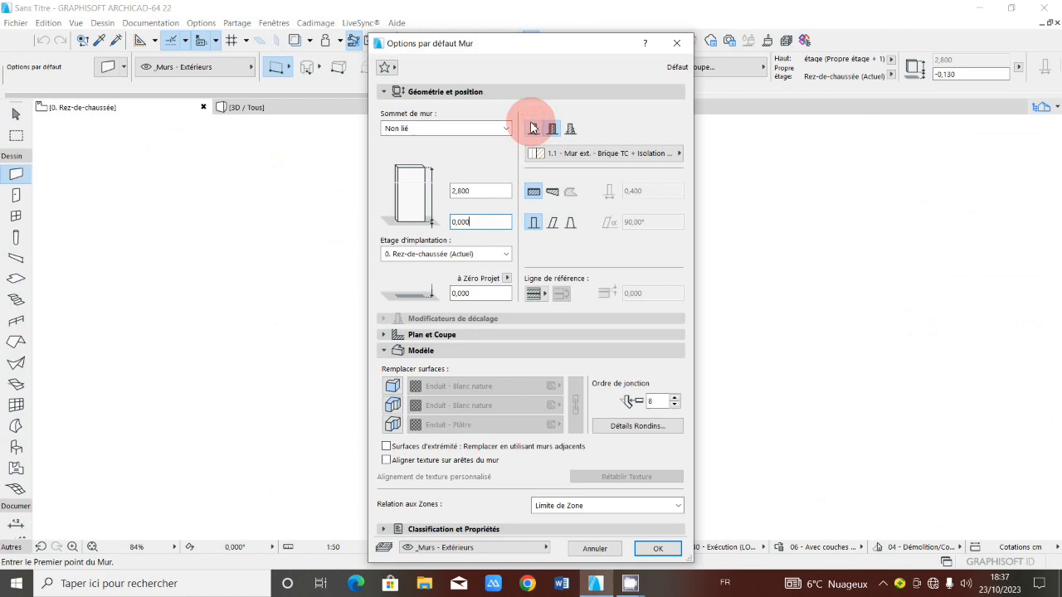
left_click(635, 191)
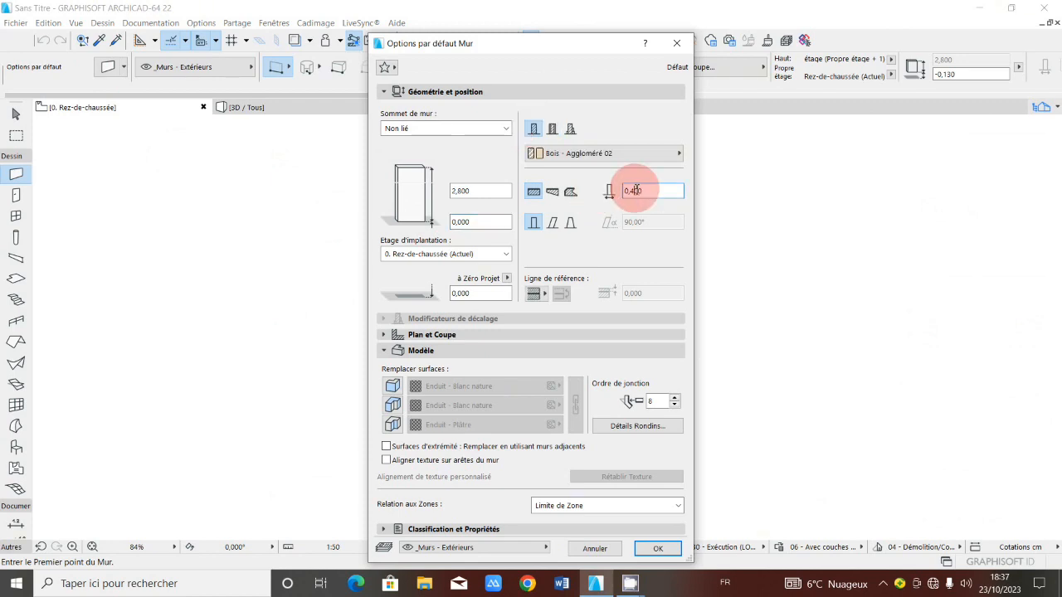
left_click(644, 191)
left_click(658, 550)
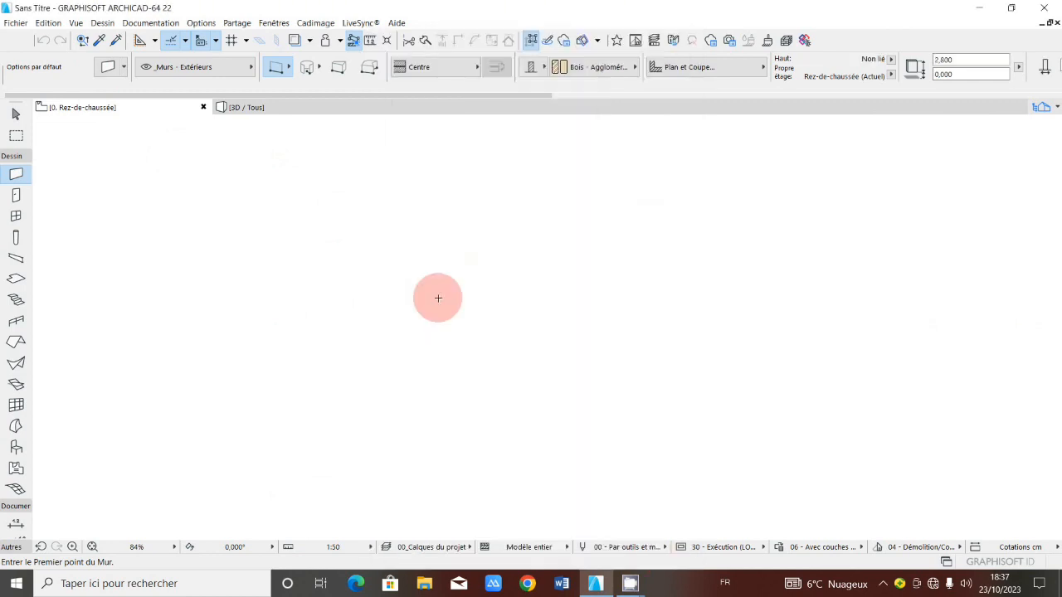
Draw four walls forming a closed square room with 6 m sides on the ground floor plan
scroll(392, 267, "down", 3)
scroll(415, 266, "down", 3)
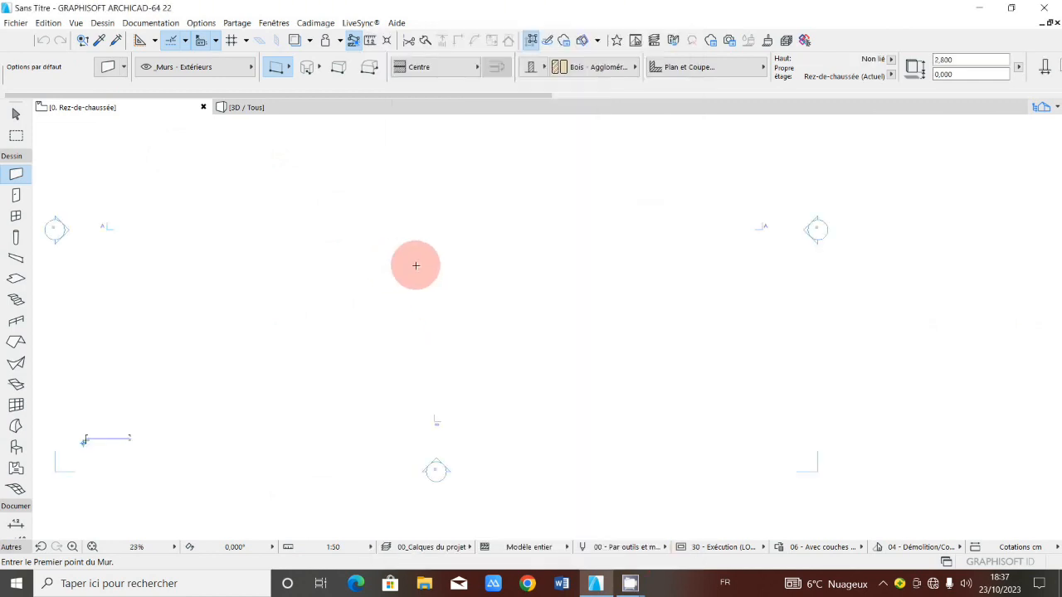
scroll(416, 266, "up", 2)
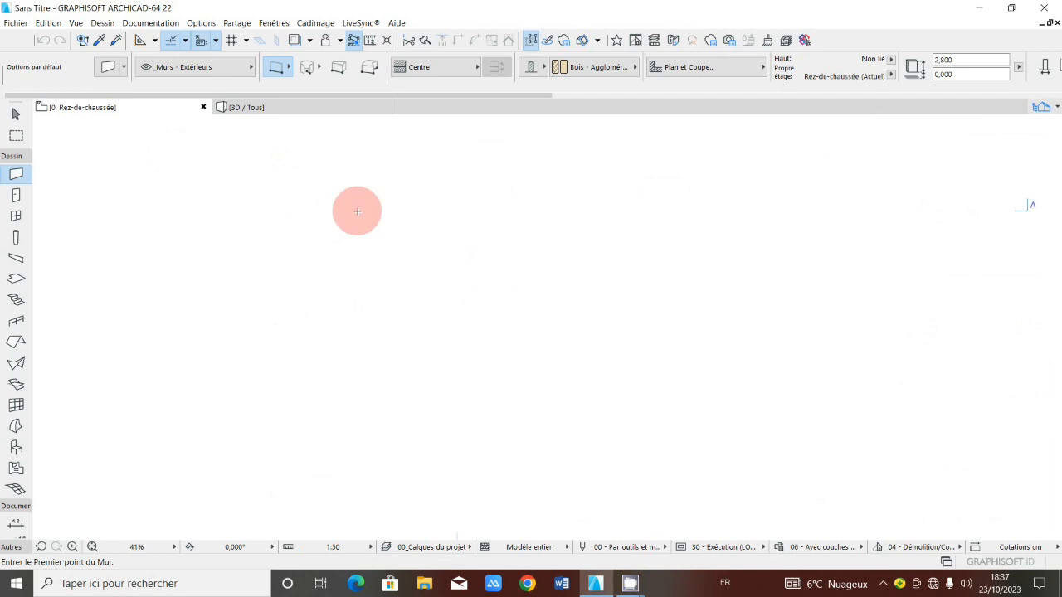
left_click(349, 213)
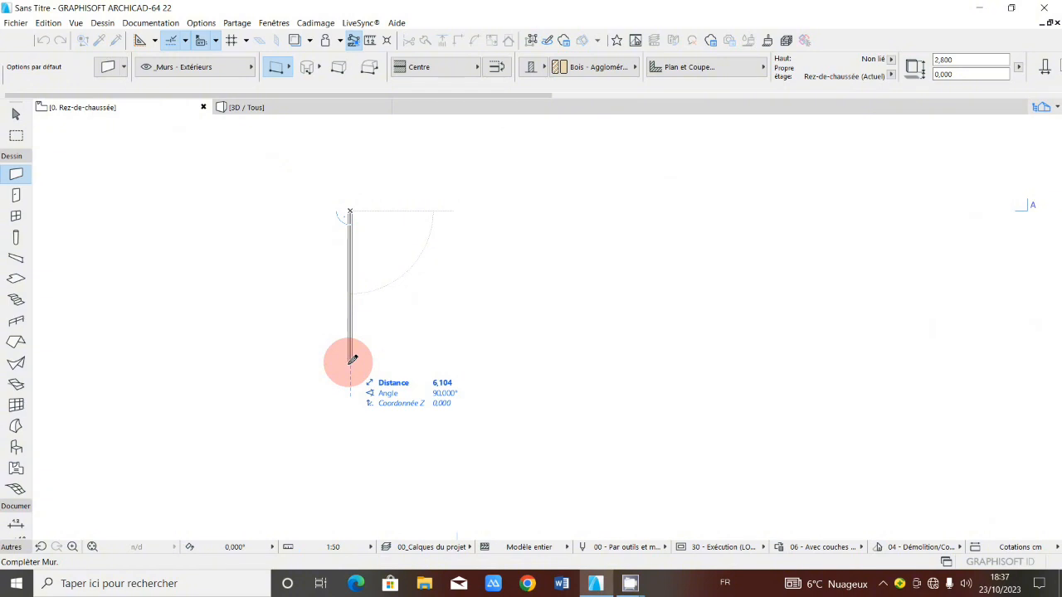
left_click(353, 359)
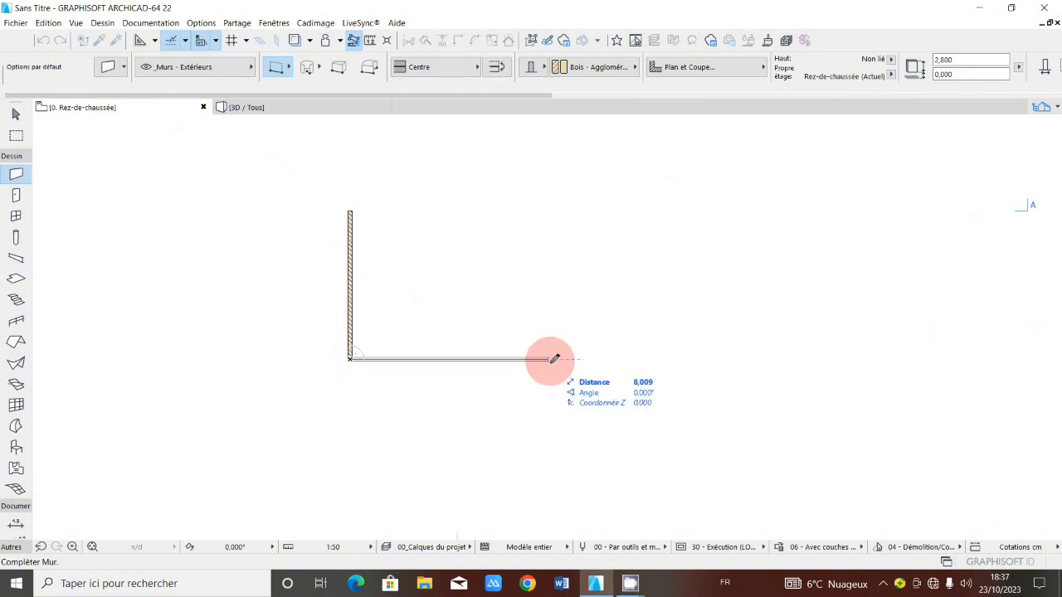
type("6")
key("Return")
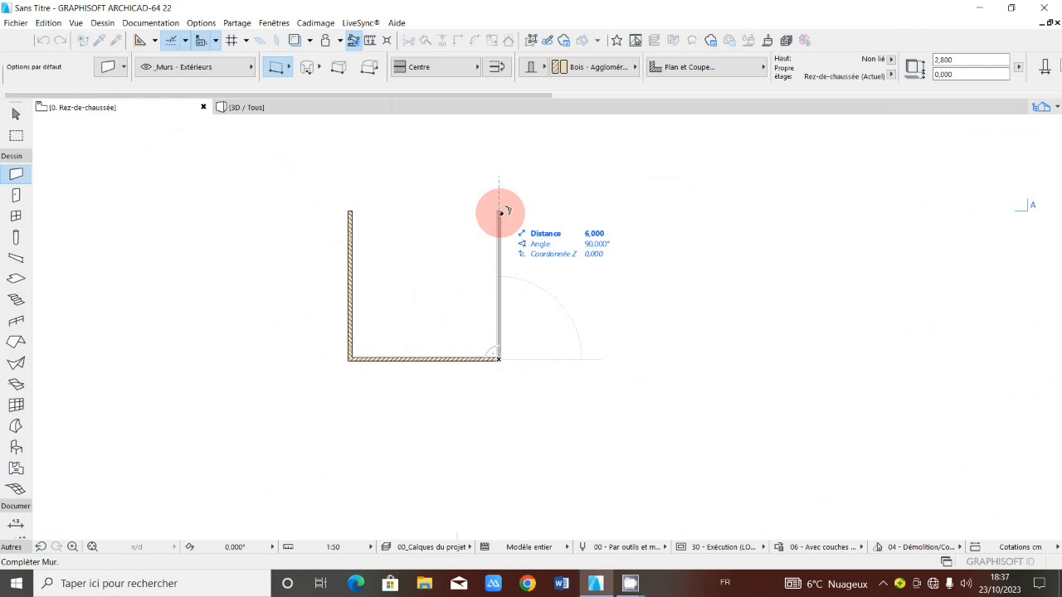
left_click(500, 212)
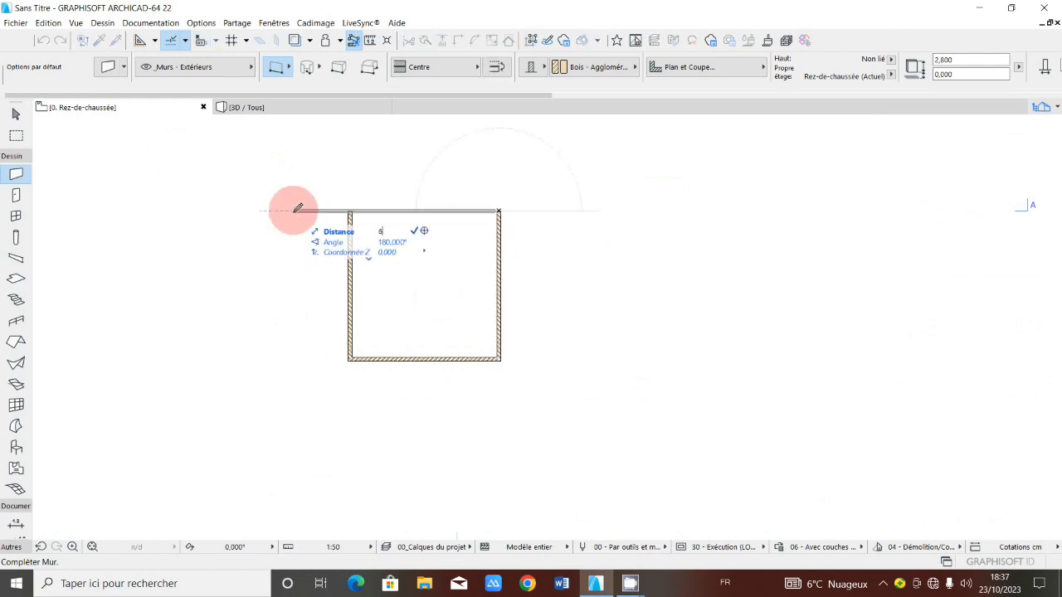
left_click(350, 211)
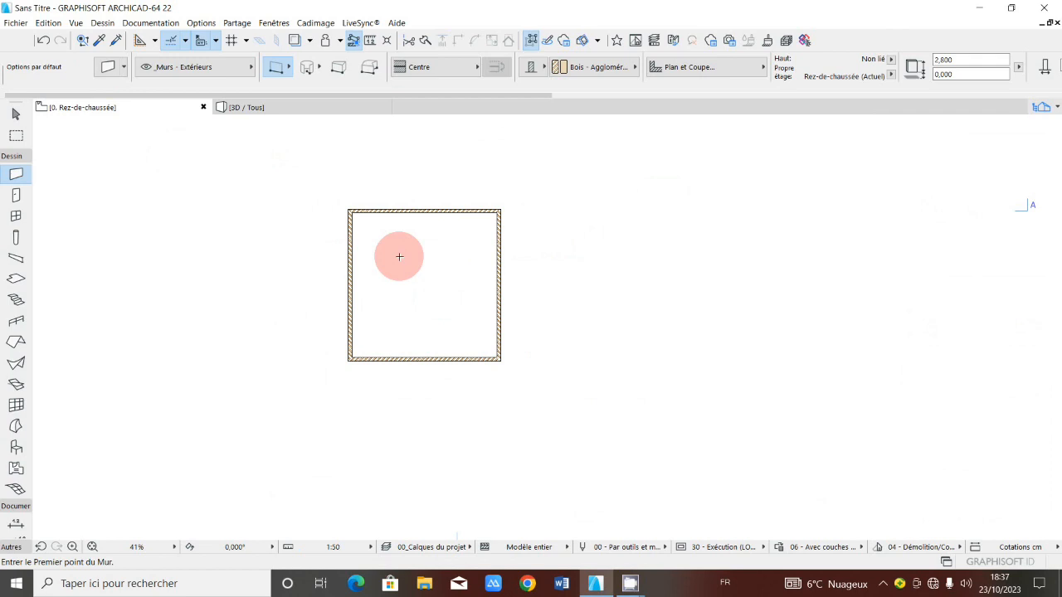
Delete the lower horizontal wall of the square room
scroll(399, 257, "down", 1)
scroll(400, 261, "up", 1)
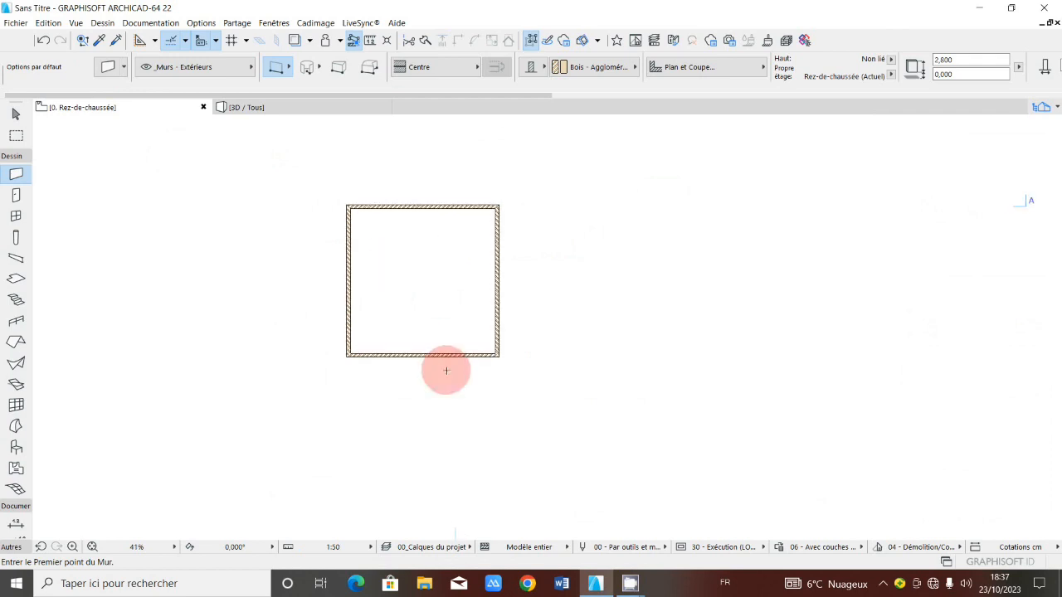
left_click(453, 357, "shift")
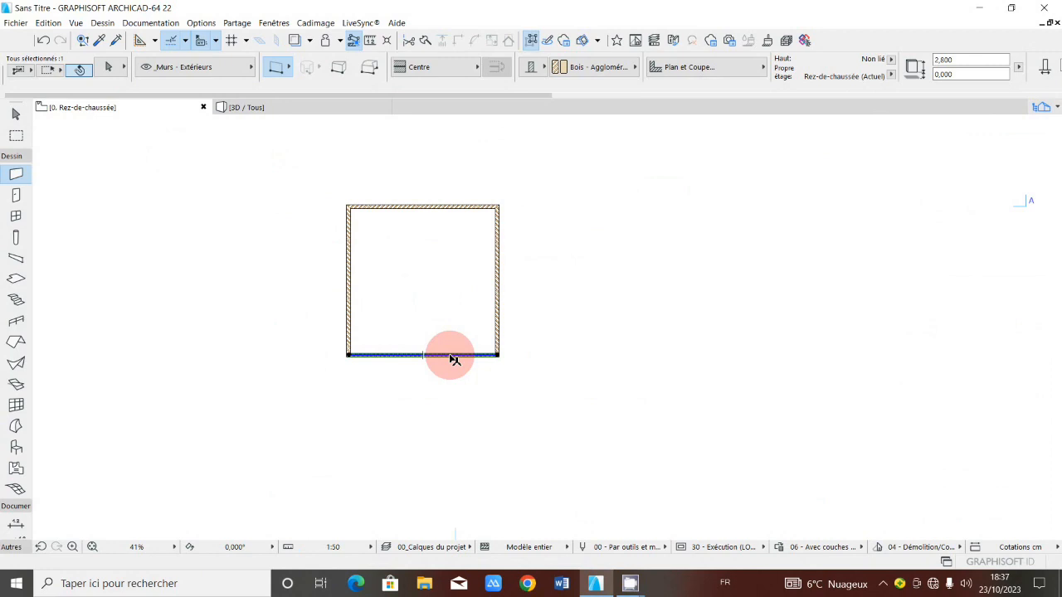
key("Delete")
Copy the right vertical wall about 2 m to the right, starting from its upper end
scroll(399, 298, "down", 3)
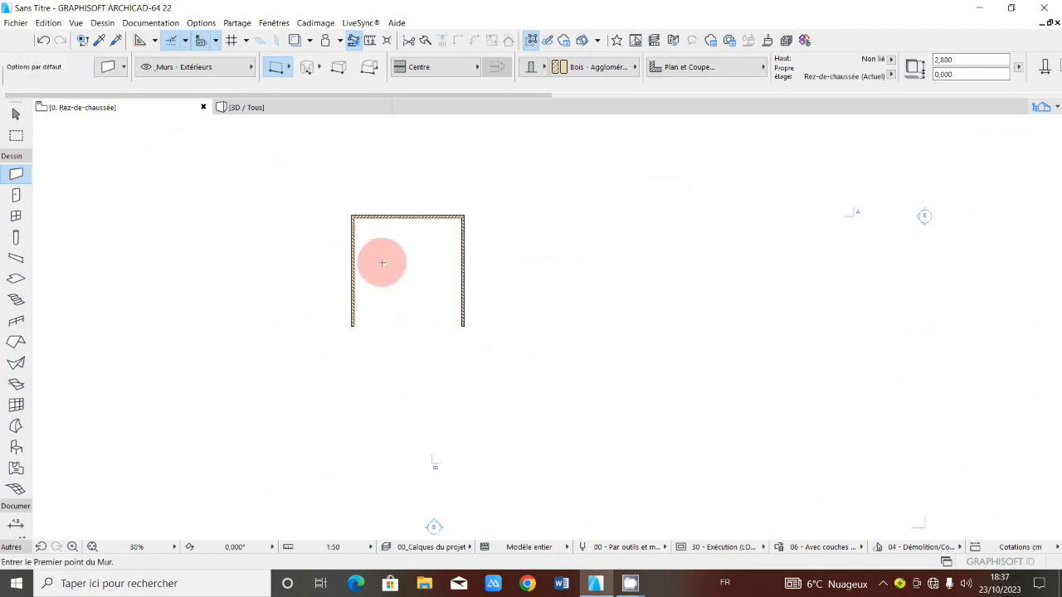
scroll(382, 263, "up", 3)
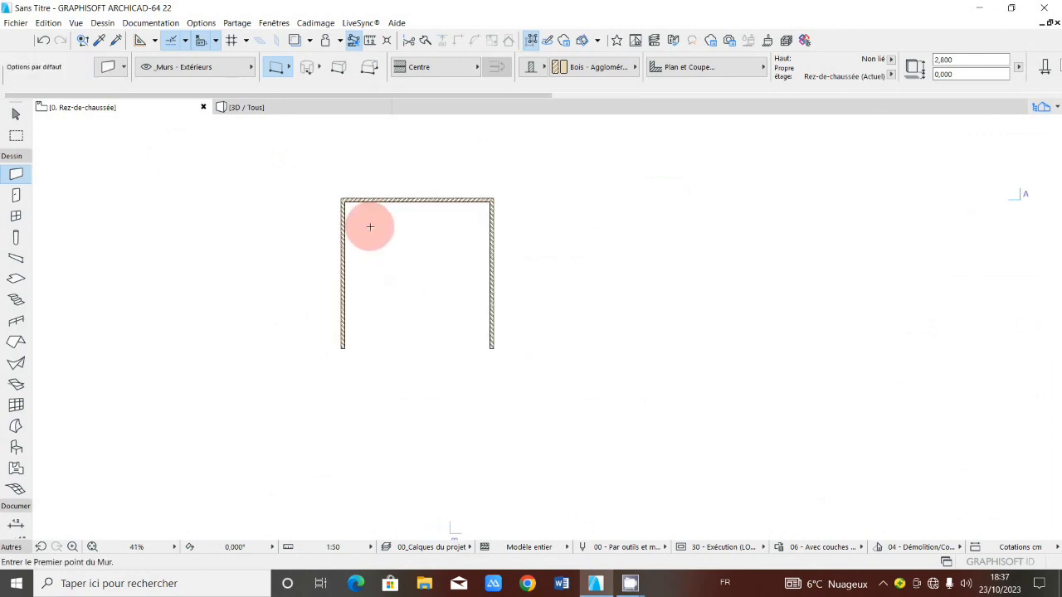
middle_click_drag(370, 226, 369, 257)
scroll(369, 257, "down", 2)
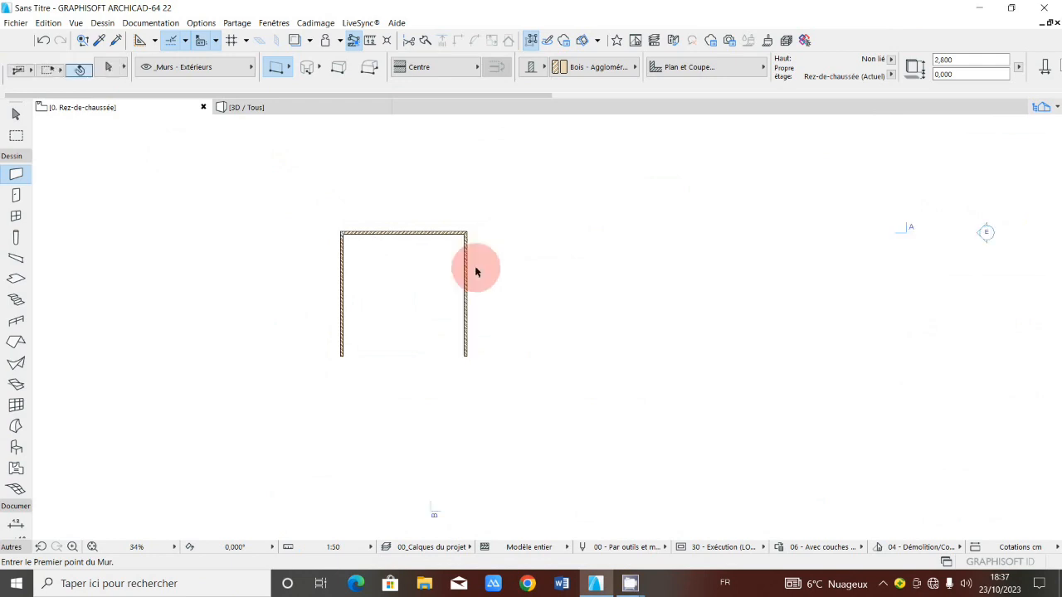
left_click(466, 231, "shift")
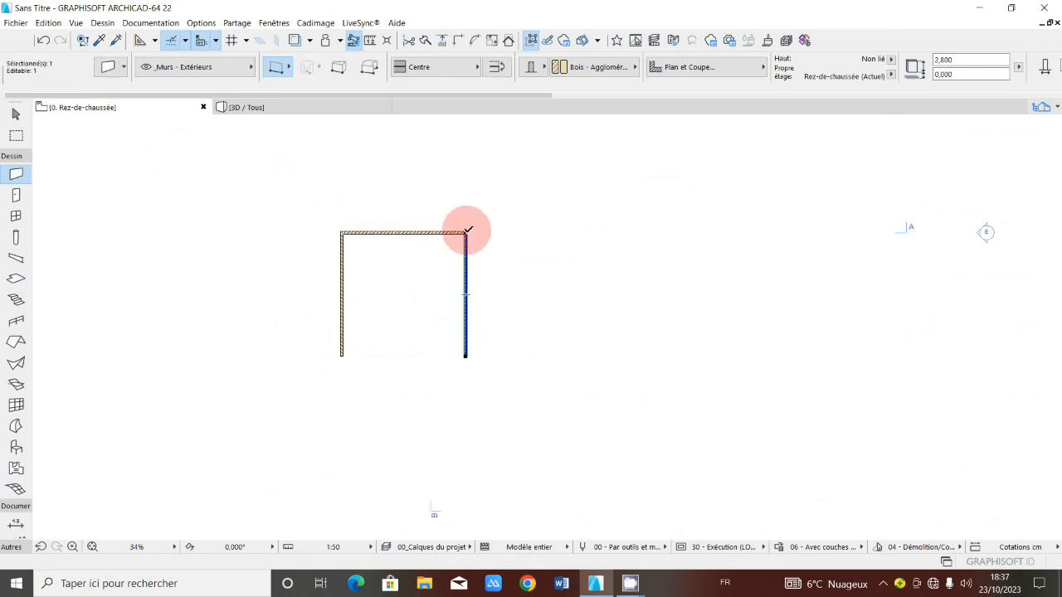
left_click(467, 232)
left_click(189, 272)
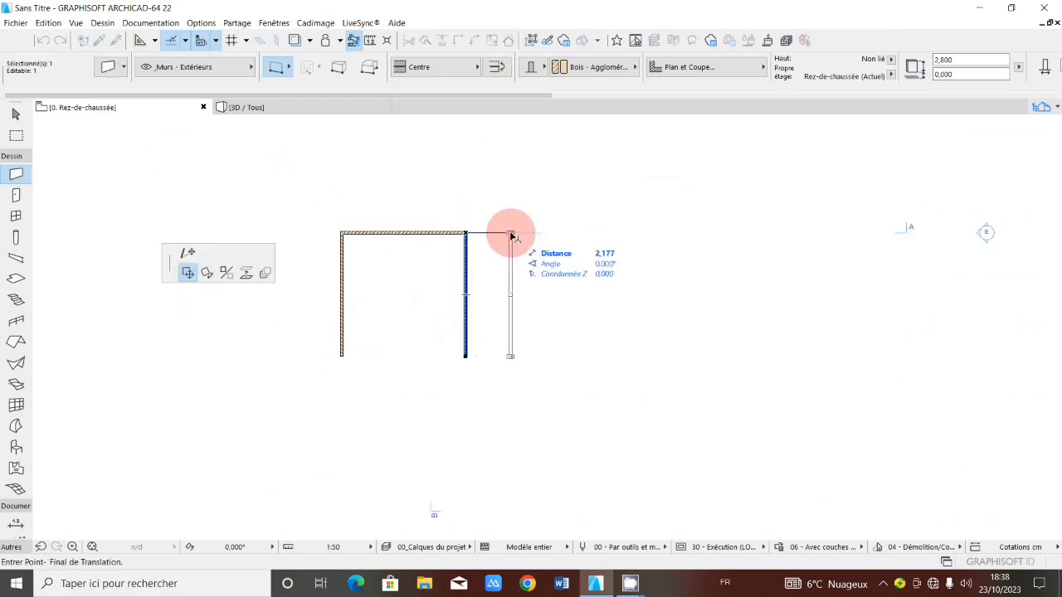
key("ctrl")
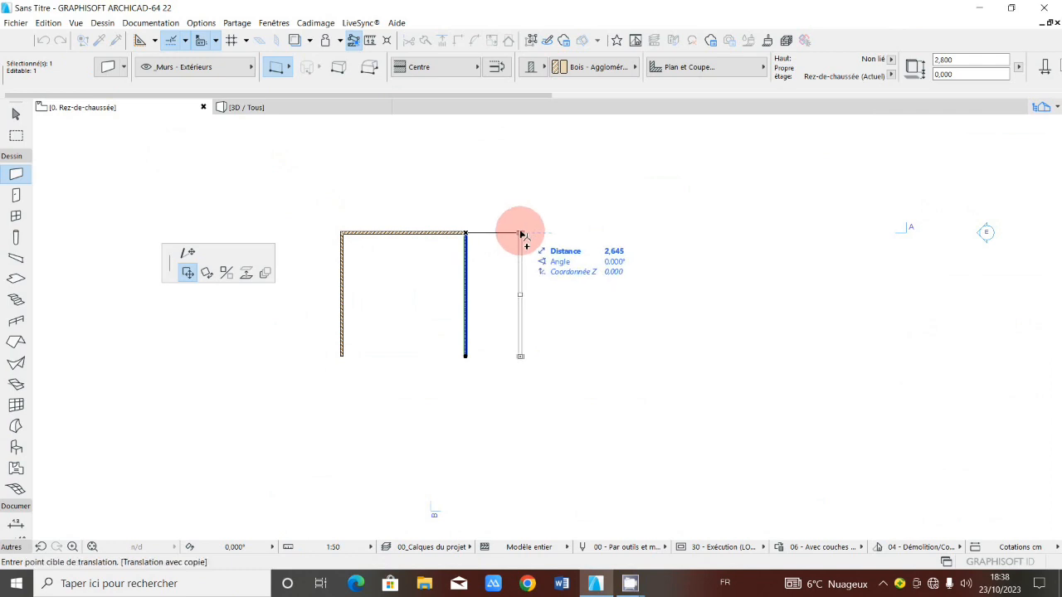
left_click(507, 233)
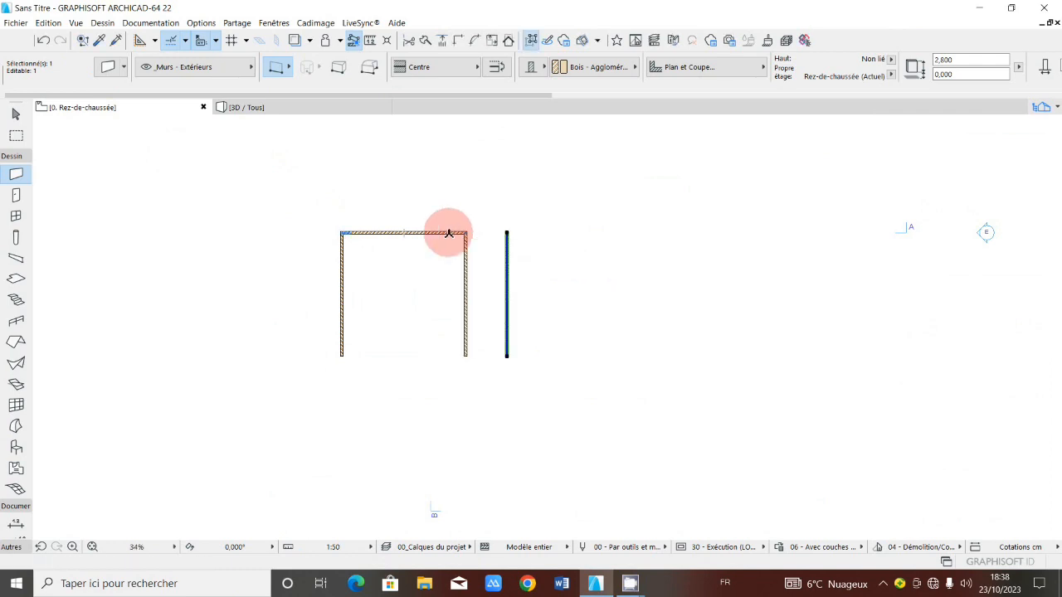
Copy the upper horizontal wall 1 m straight upward
left_click(469, 227, "shift")
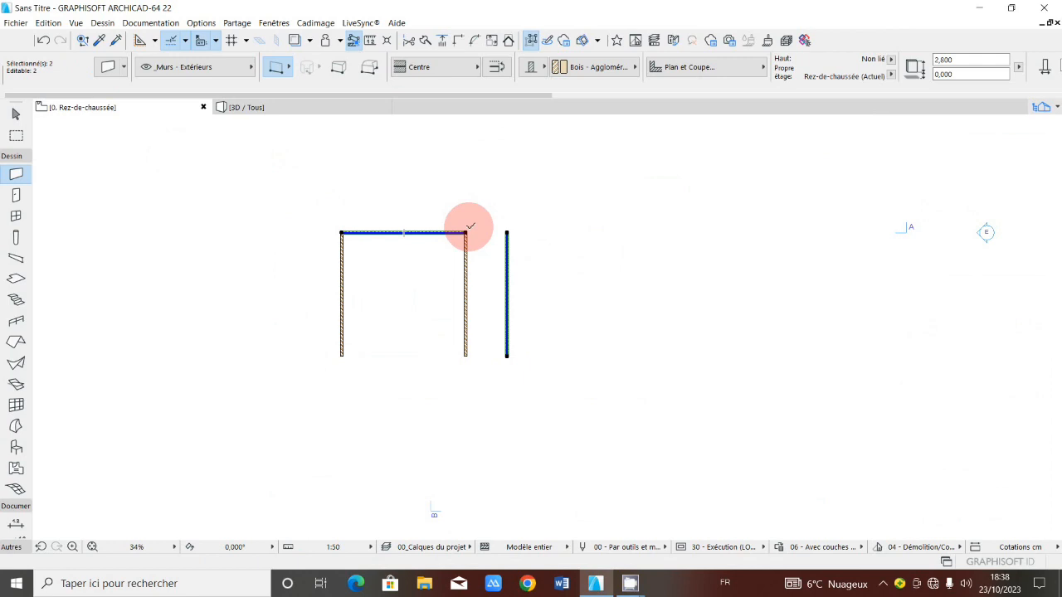
left_click(470, 233)
left_click_drag(469, 233, 471, 196)
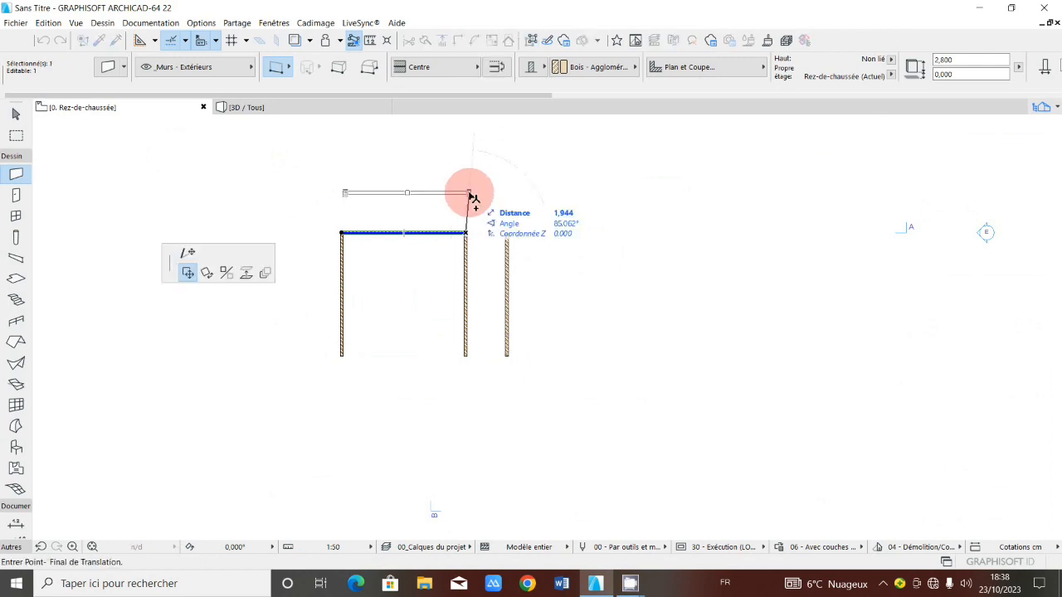
key("ctrl")
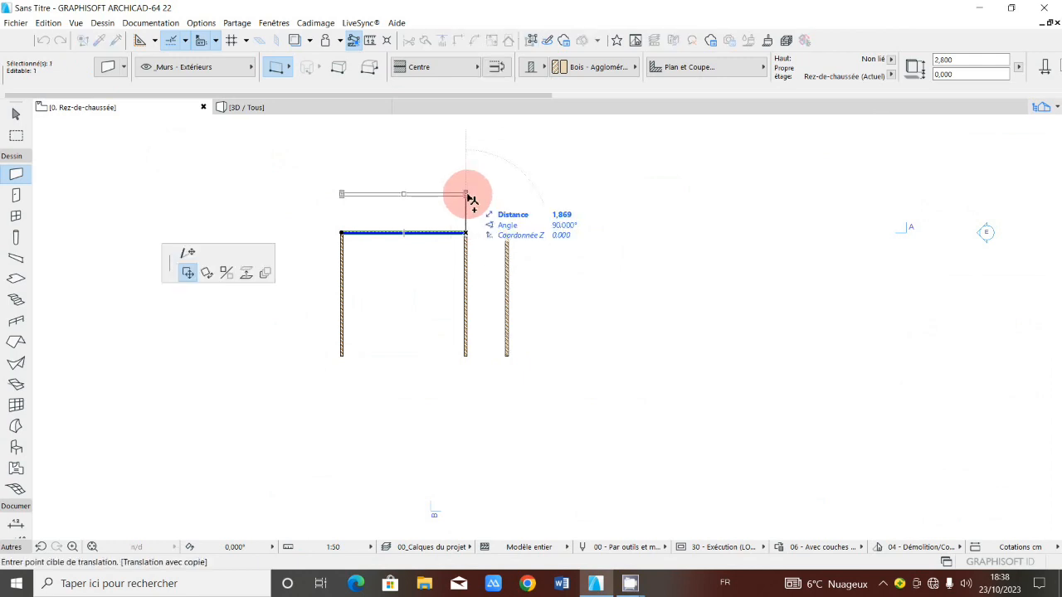
type("5")
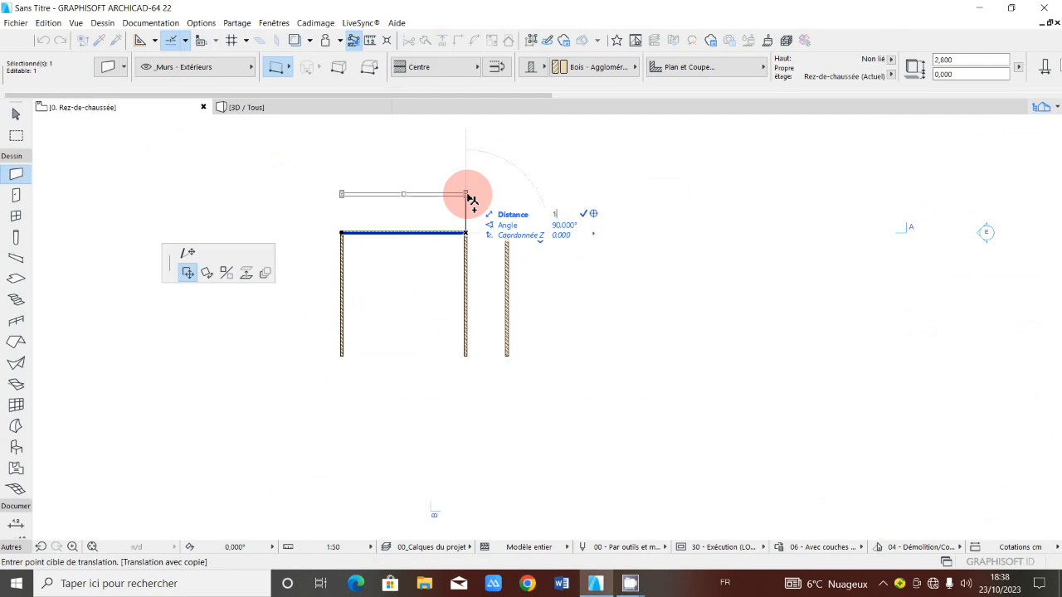
key("Return")
Join the two copied walls at a corner and stretch the original upper wall to the outer right wall
left_click(507, 253, "shift")
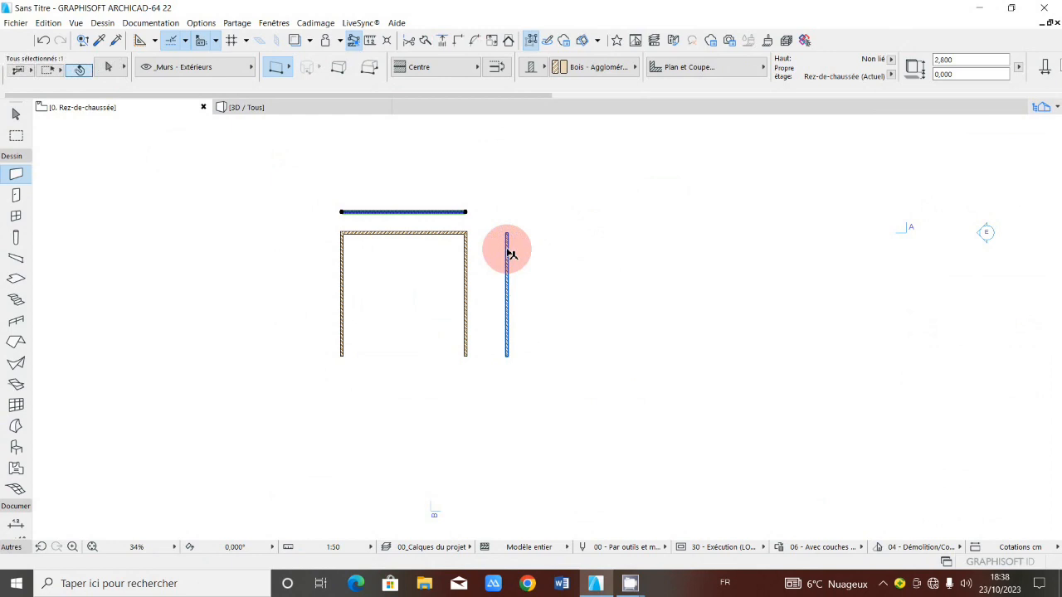
left_click(457, 40)
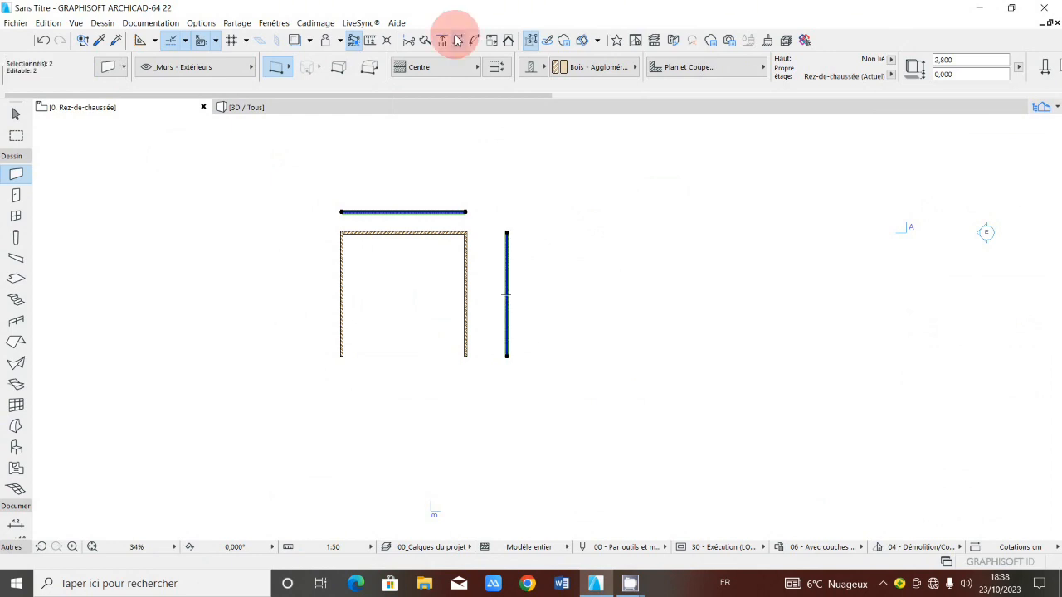
left_click(440, 240)
left_click(467, 233)
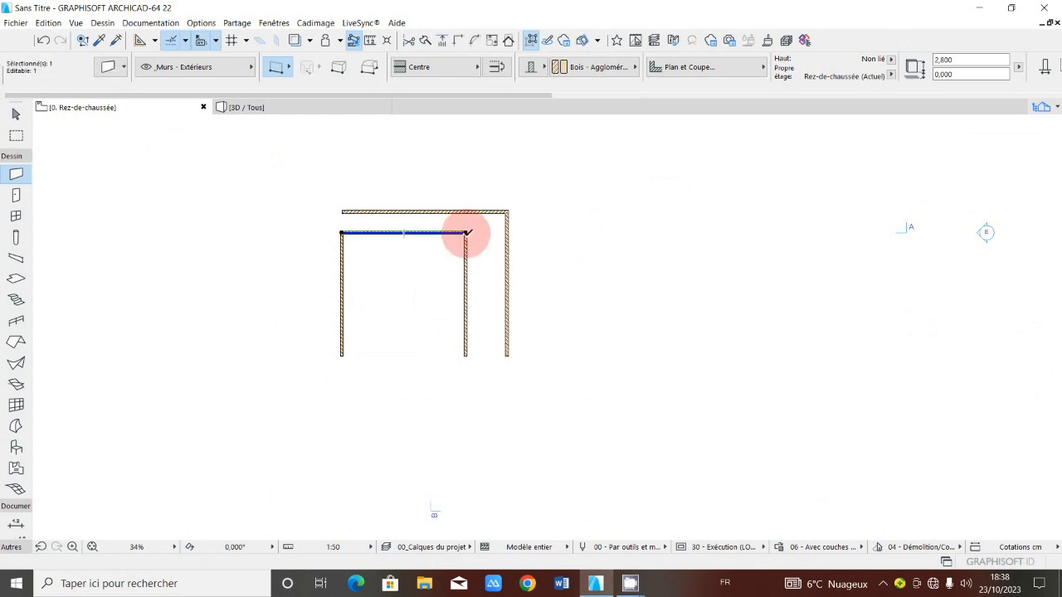
left_click_drag(468, 233, 358, 88)
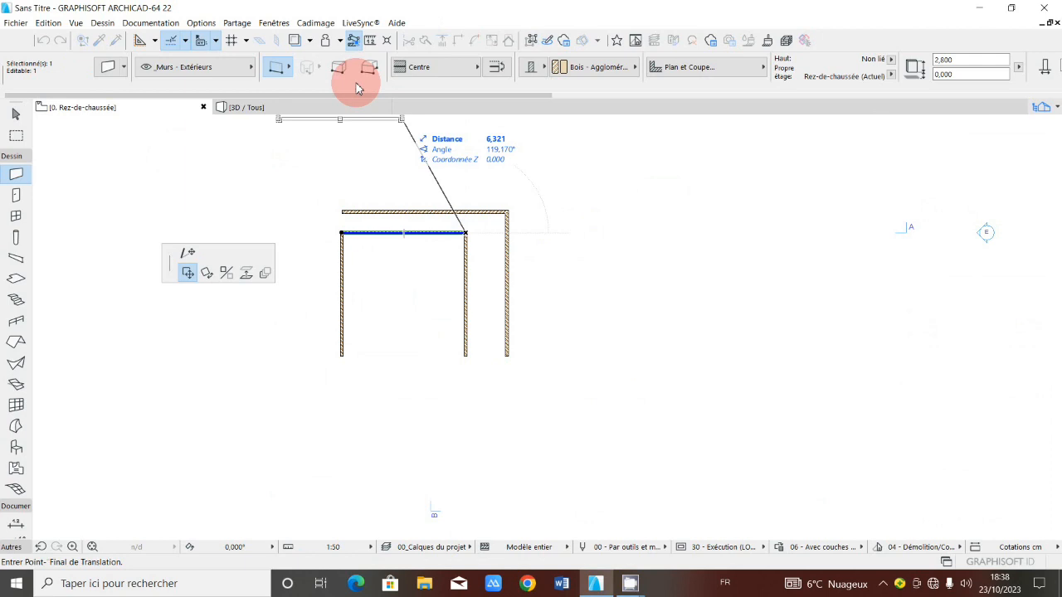
left_click(188, 252)
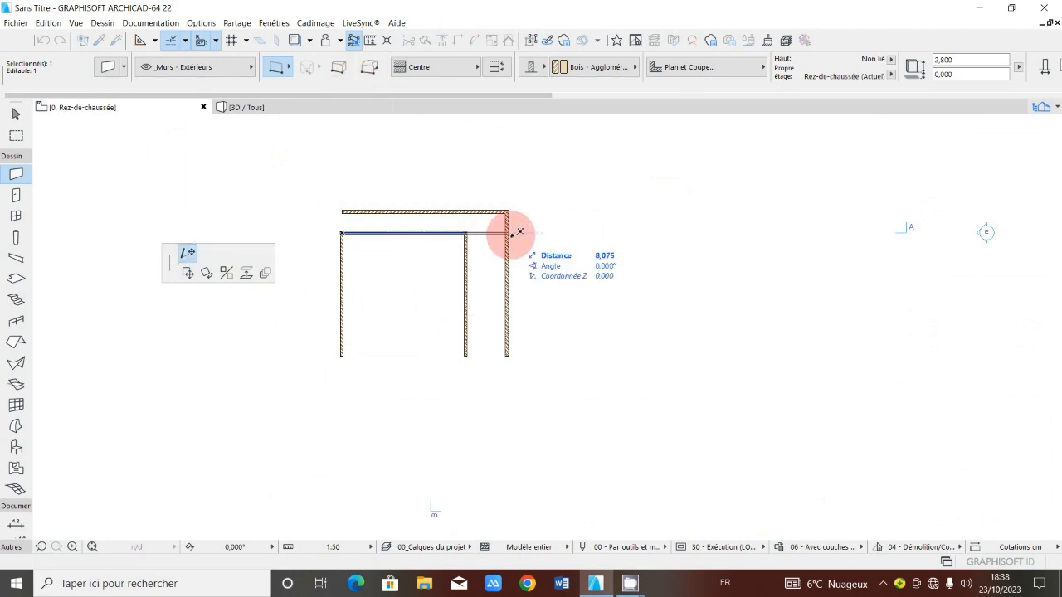
left_click(509, 233)
Join the original left vertical wall and the outermost upper horizontal wall at a corner
left_click_drag(342, 255, 351, 213, "shift")
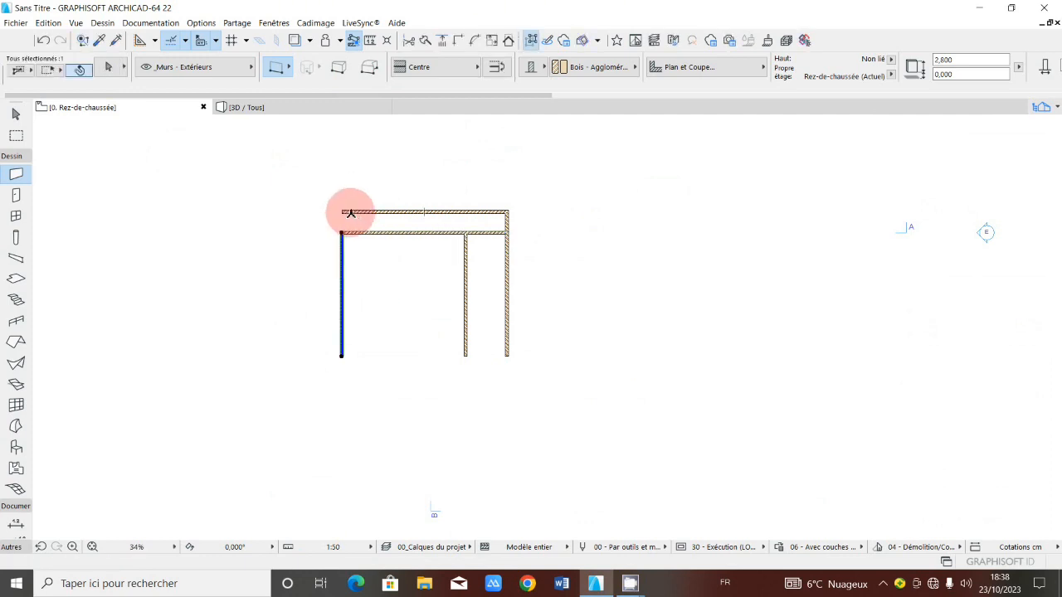
left_click(351, 213, "shift")
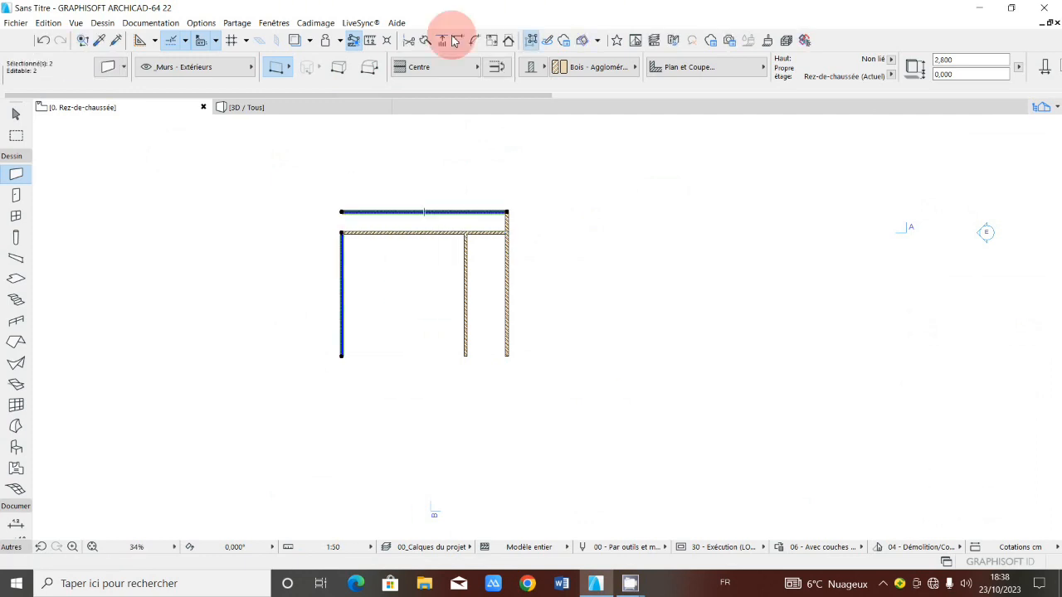
left_click(458, 40)
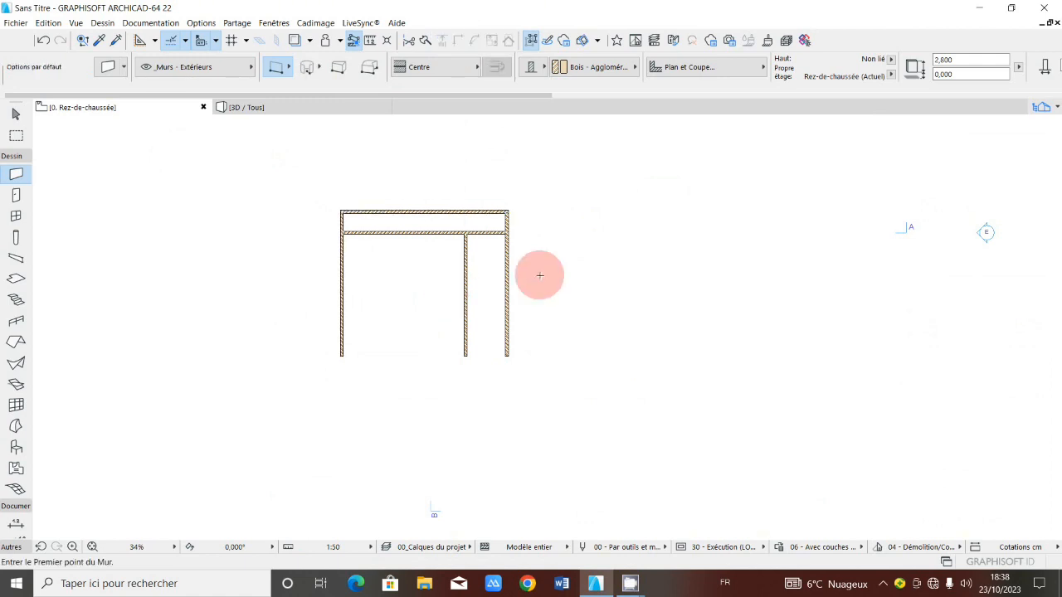
Trim the inner horizontal wall's segment that runs past the inner vertical wall to the outer right wall
left_click(490, 238, "ctrl")
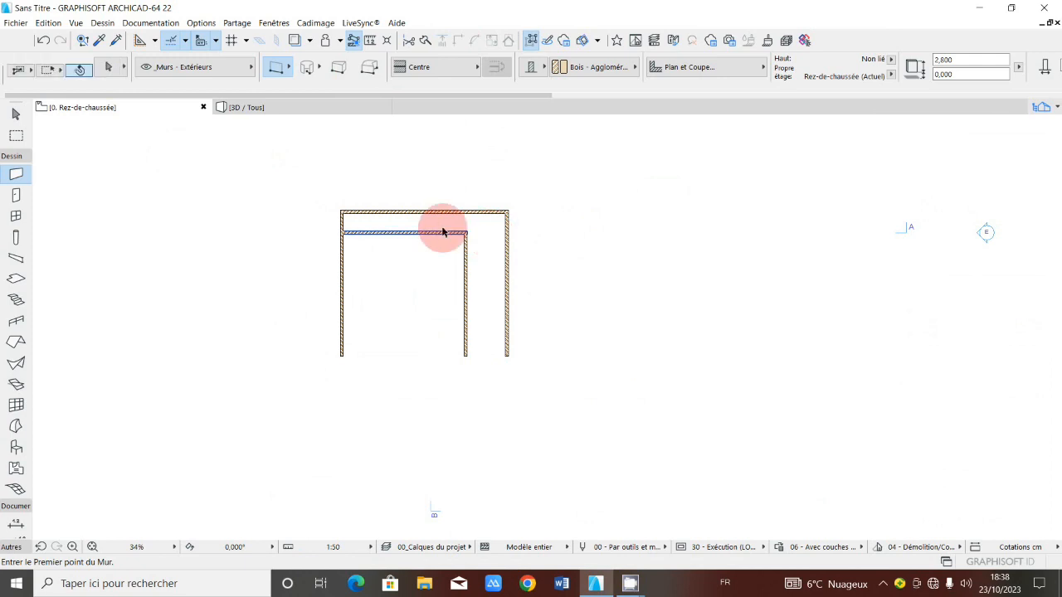
left_click(460, 234, "shift")
left_click(464, 240, "shift")
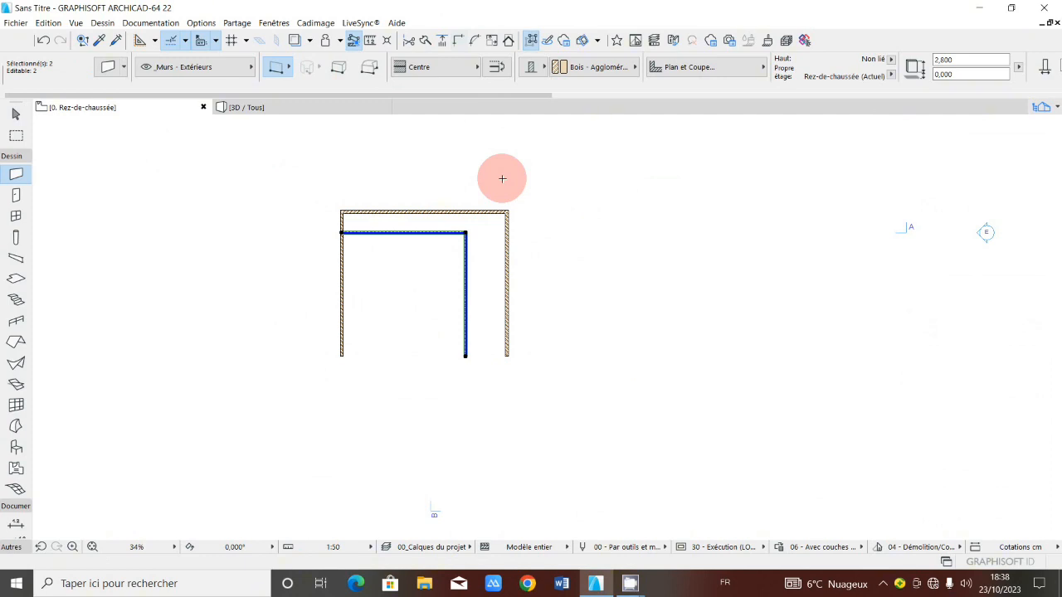
key("Escape")
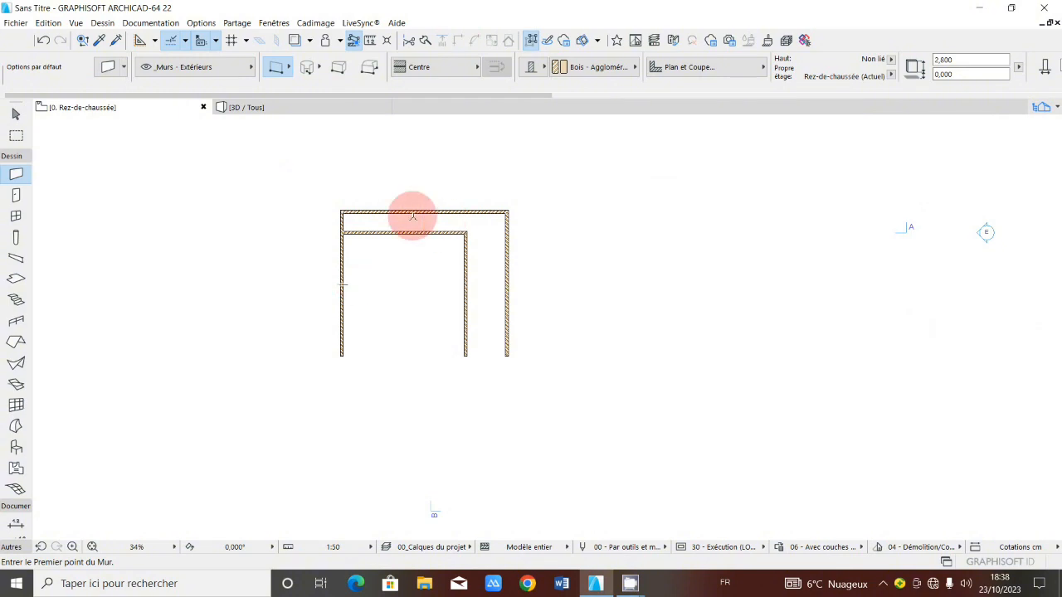
Move the outermost upper horizontal wall 1 m straight upward
left_click(415, 214, "shift")
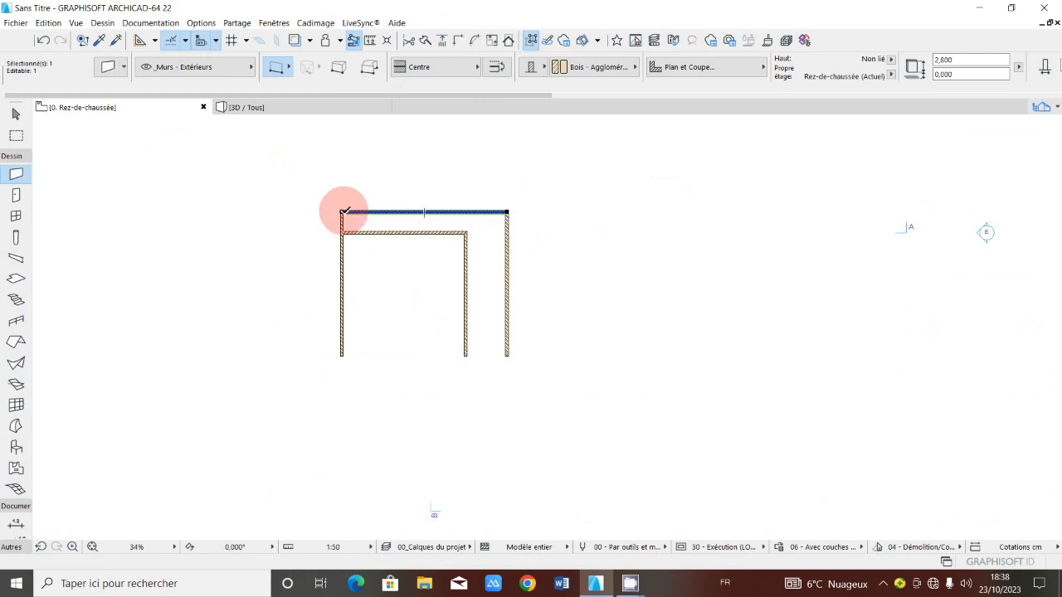
left_click(343, 212)
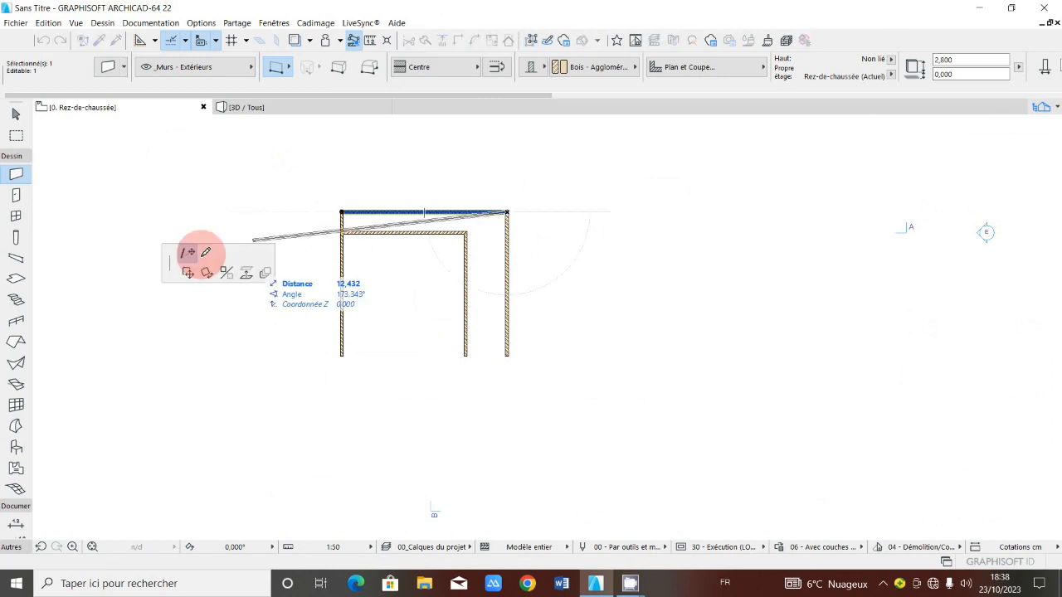
left_click(188, 272)
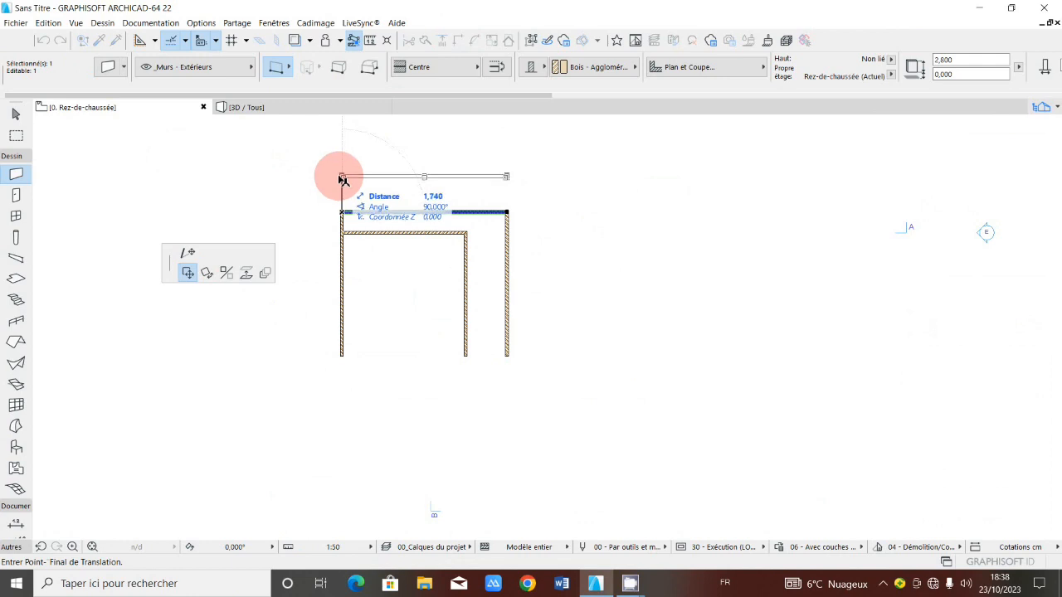
type("1")
key("Return")
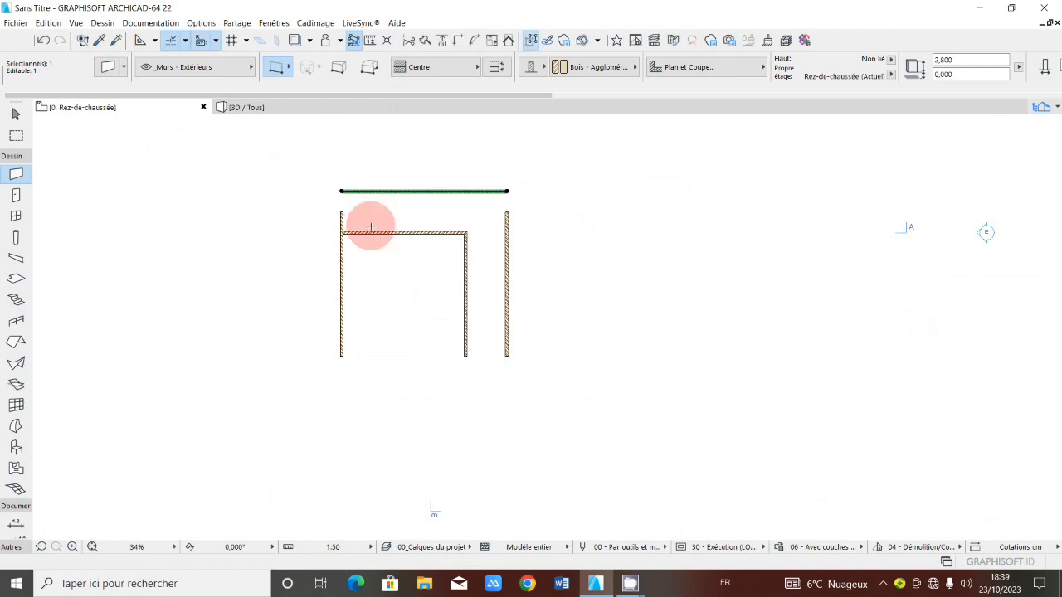
Join the moved upper wall to the left vertical wall and the outer right vertical wall at the corners
left_click(371, 227, "shift")
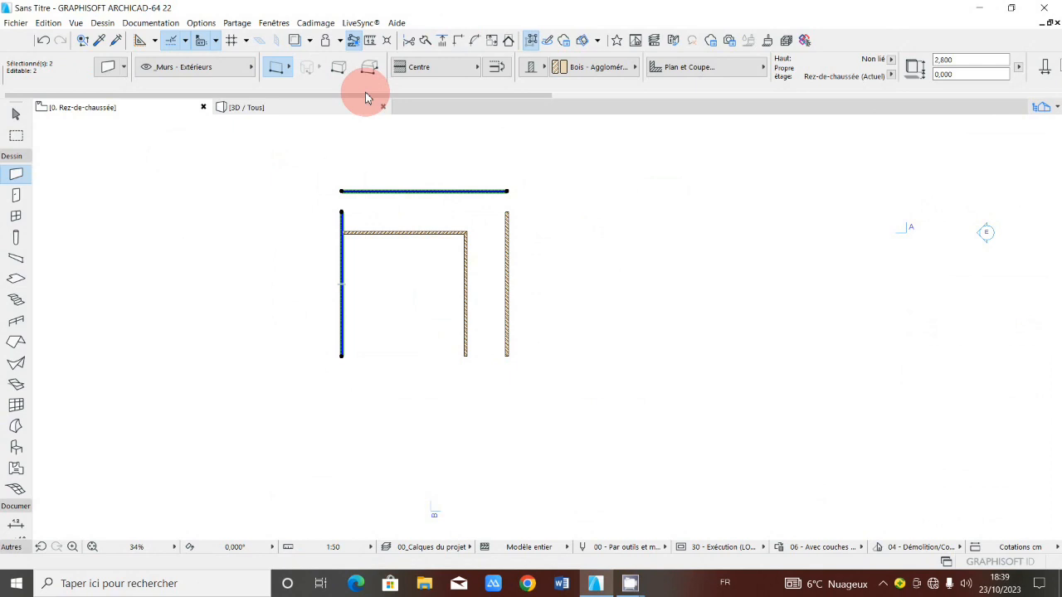
left_click(457, 40)
left_click(507, 224)
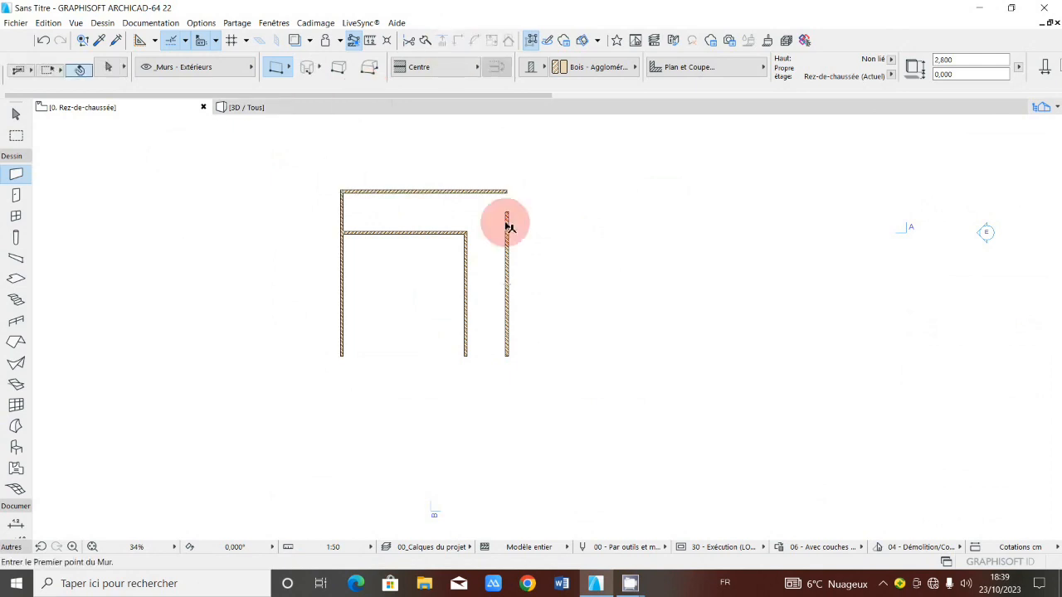
left_click(507, 226, "shift")
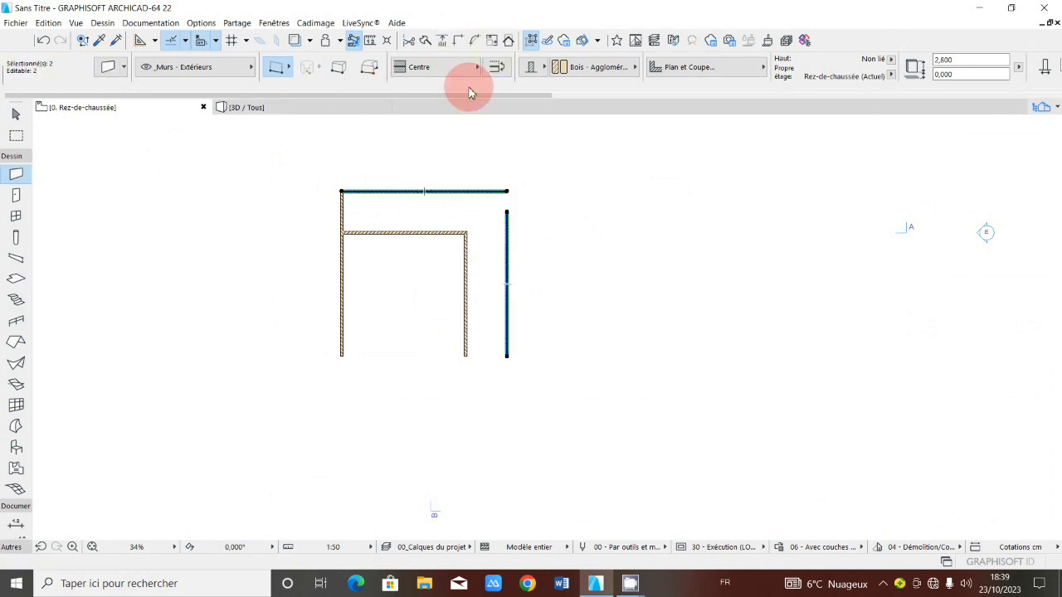
left_click(547, 224)
left_click(548, 222)
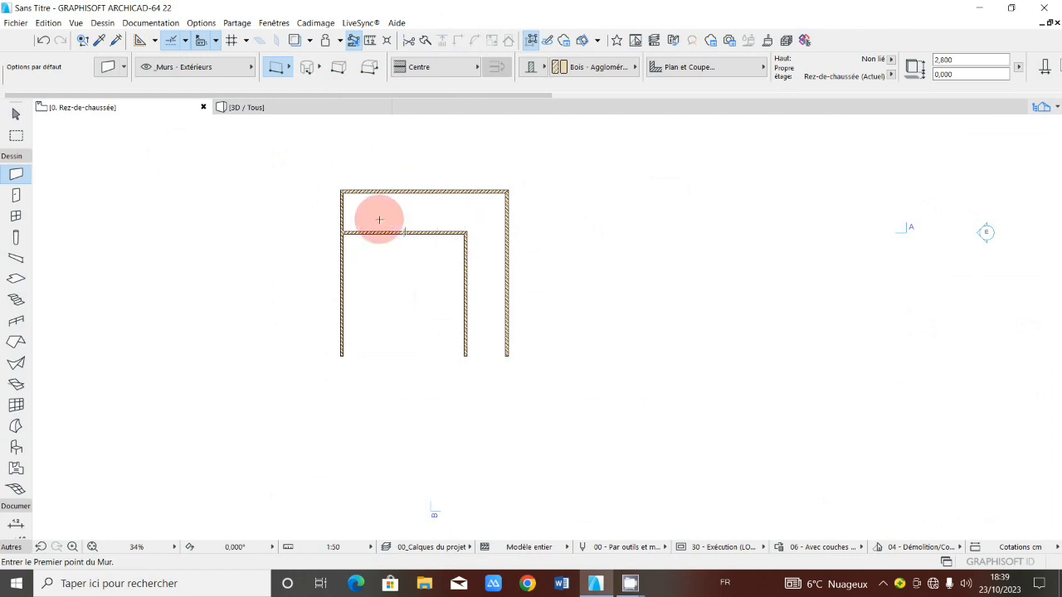
middle_click_drag(406, 237, 412, 242)
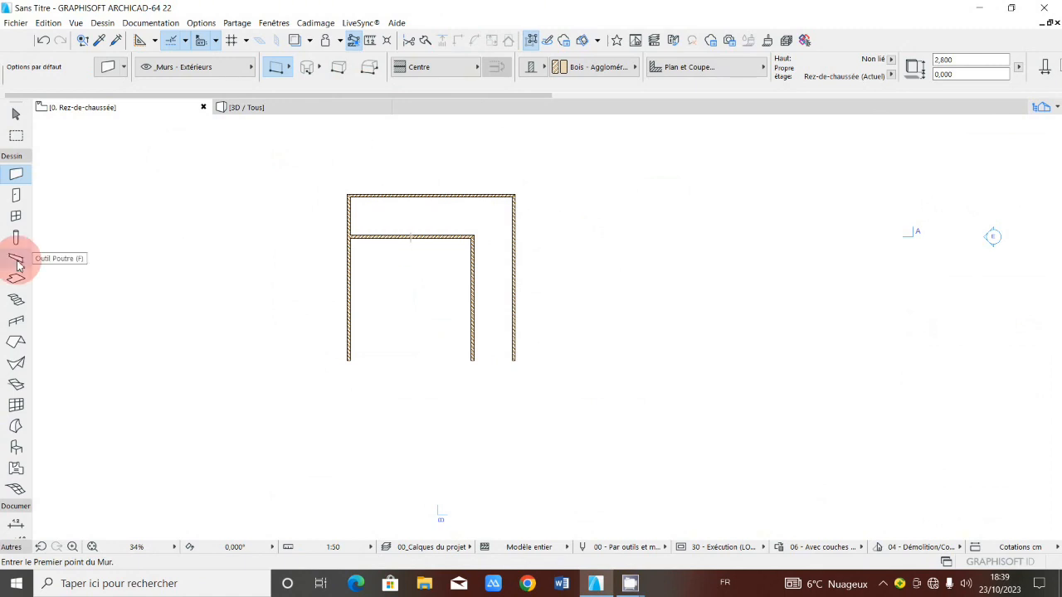
left_click(18, 157)
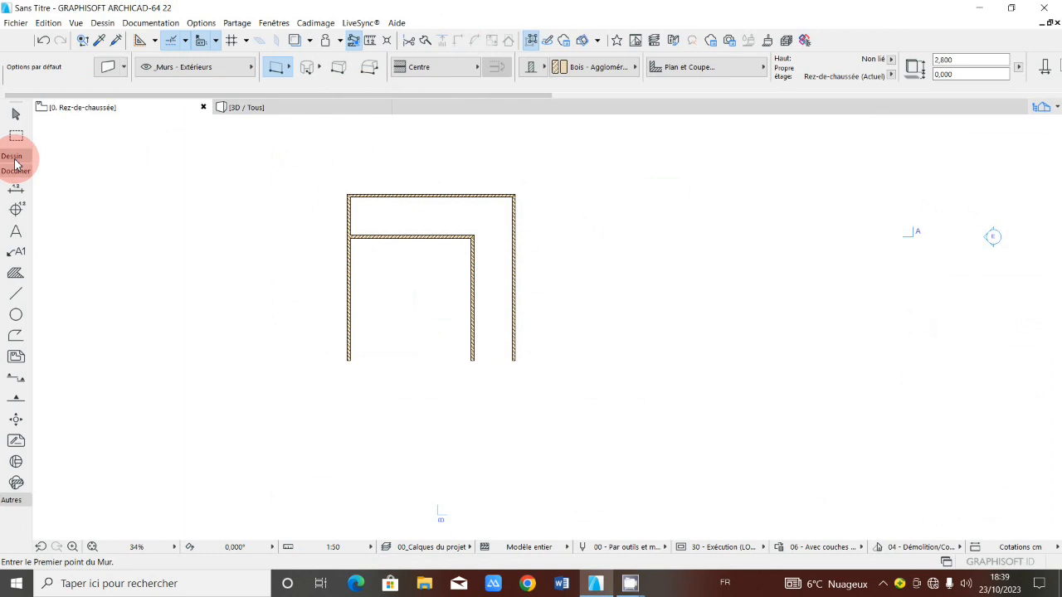
left_click(13, 165)
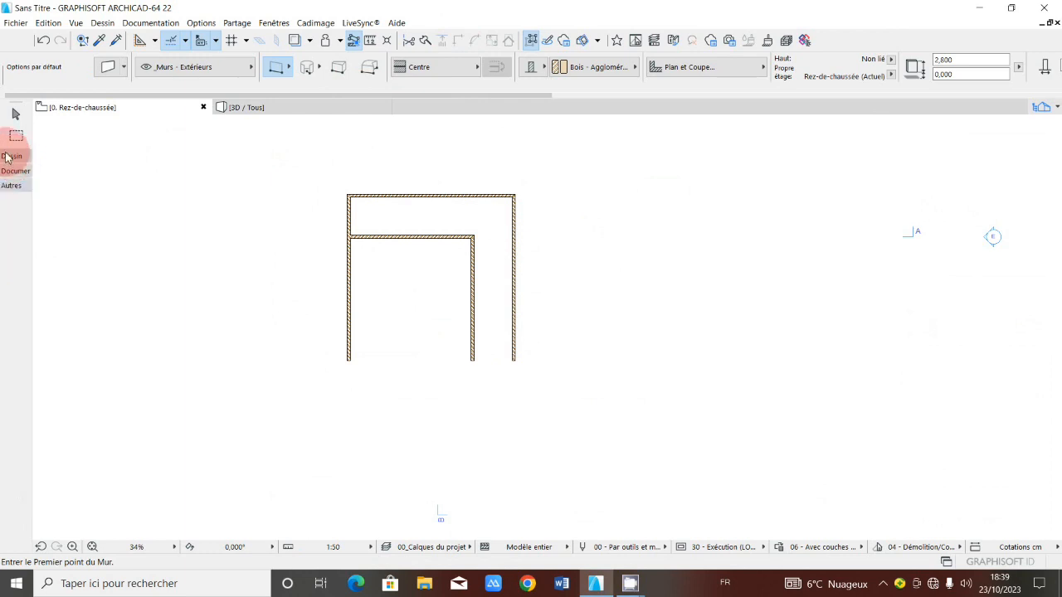
left_click(8, 156)
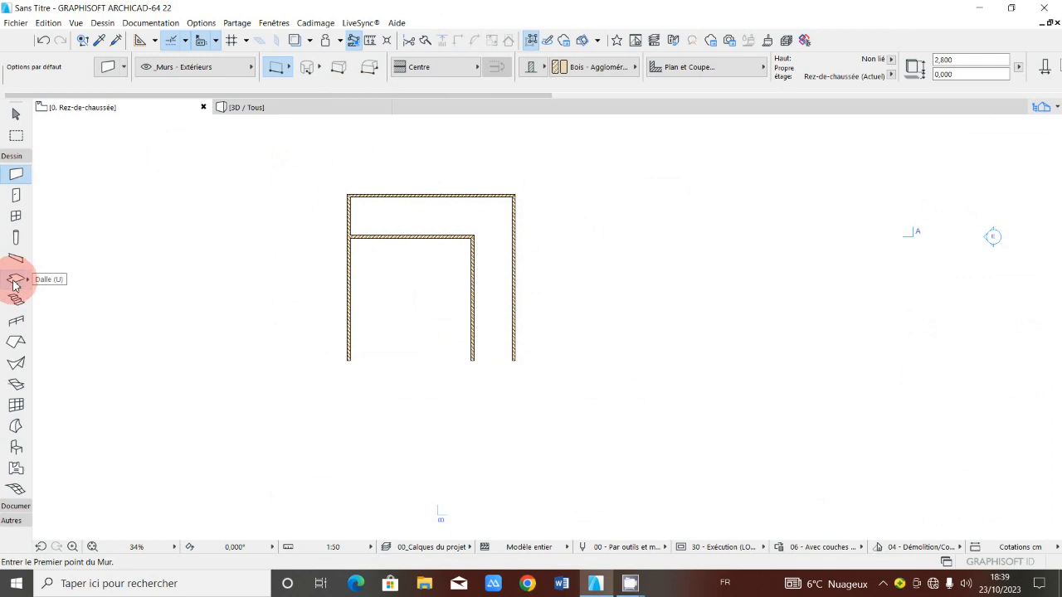
Configure the default slab as a basic Béton armé (Coulé) structure, 0.040 m thick, with Rez-de-chaussée as its home storey
left_click(16, 280)
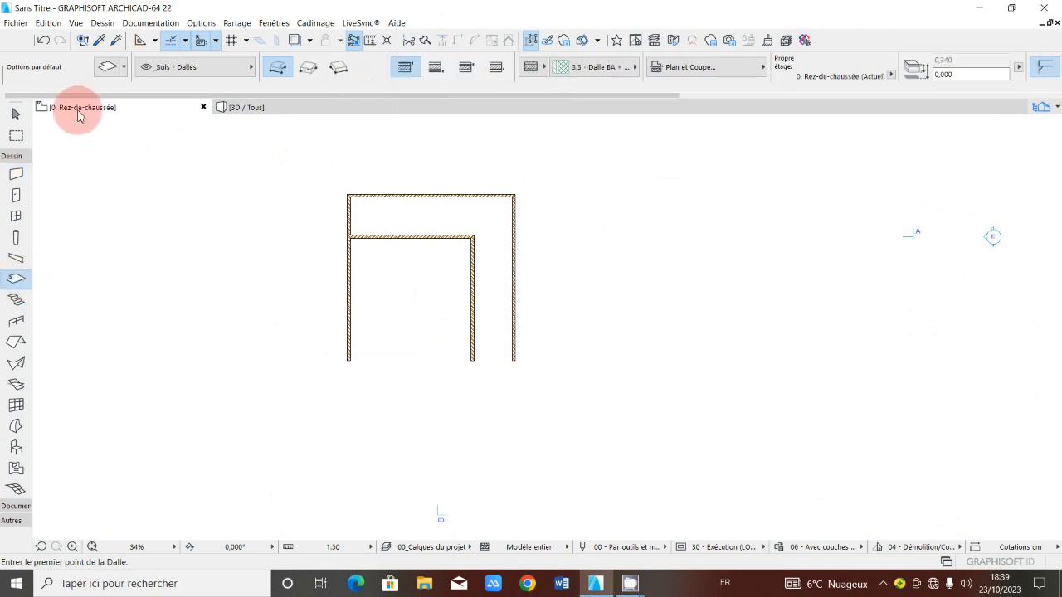
left_click(106, 69)
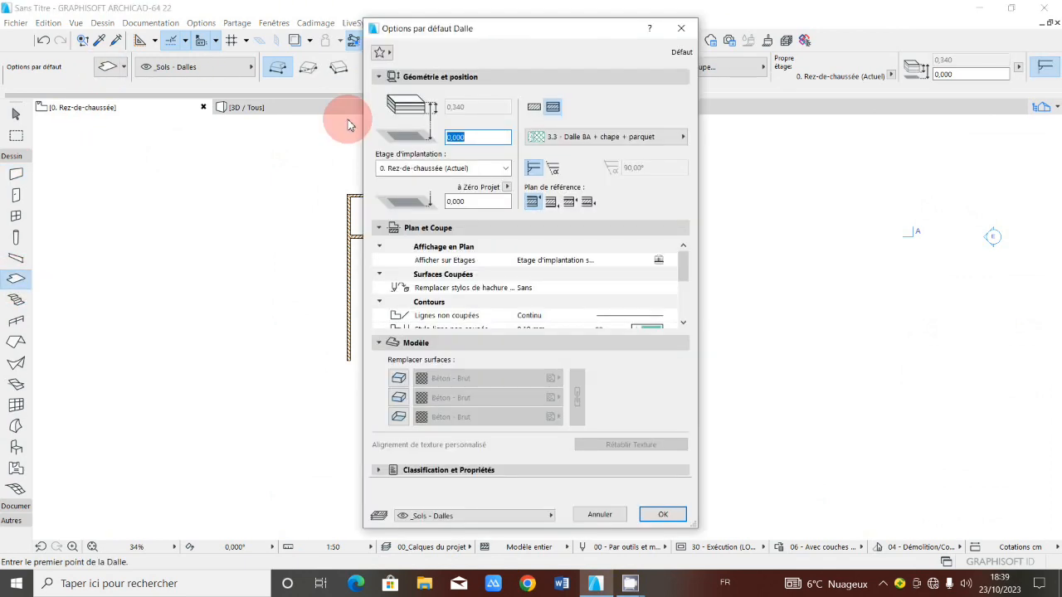
left_click(535, 107)
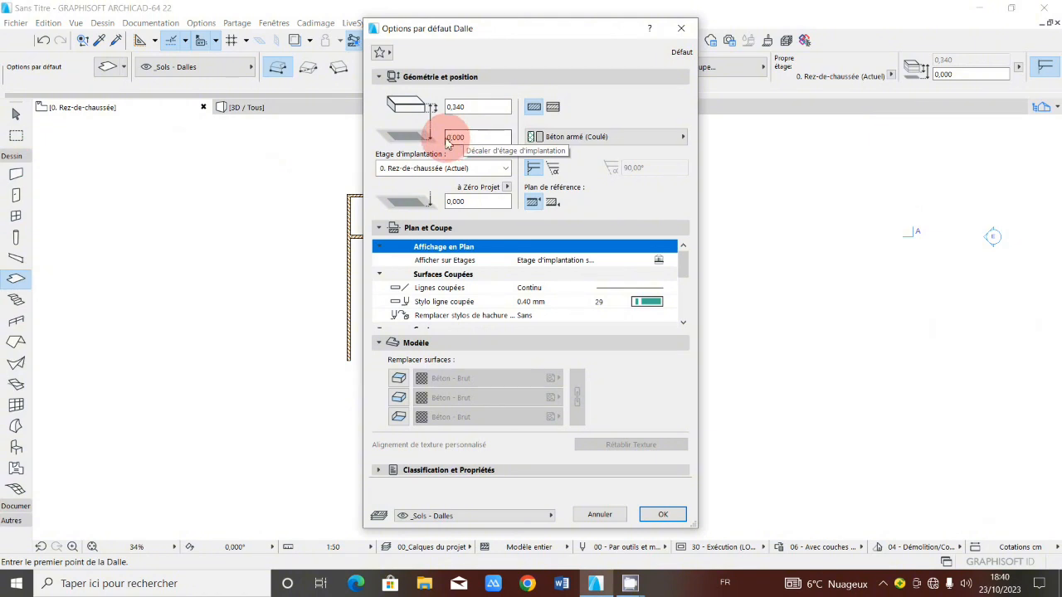
left_click(504, 169)
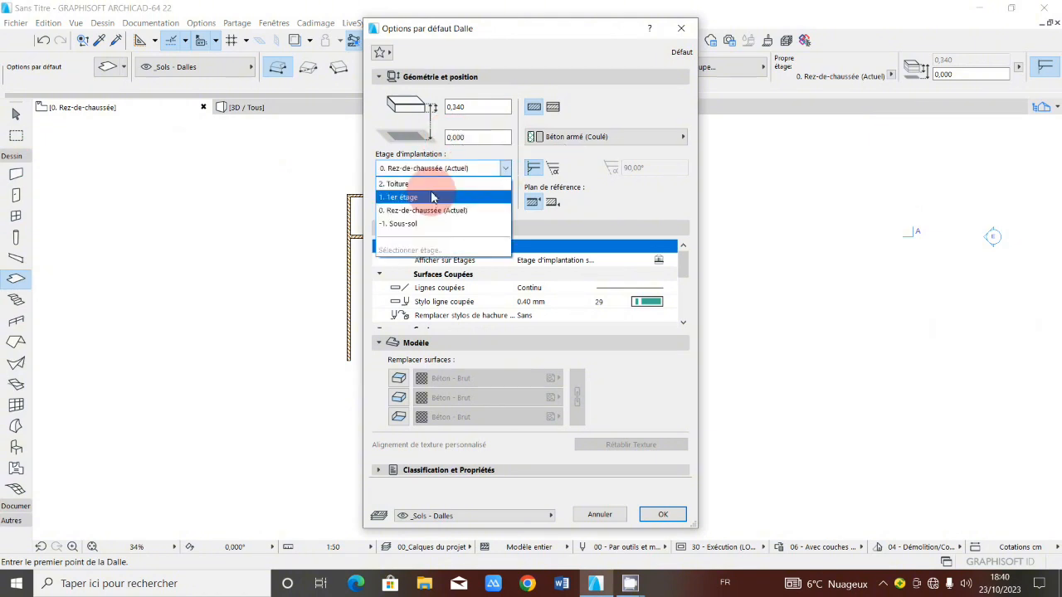
left_click(437, 211)
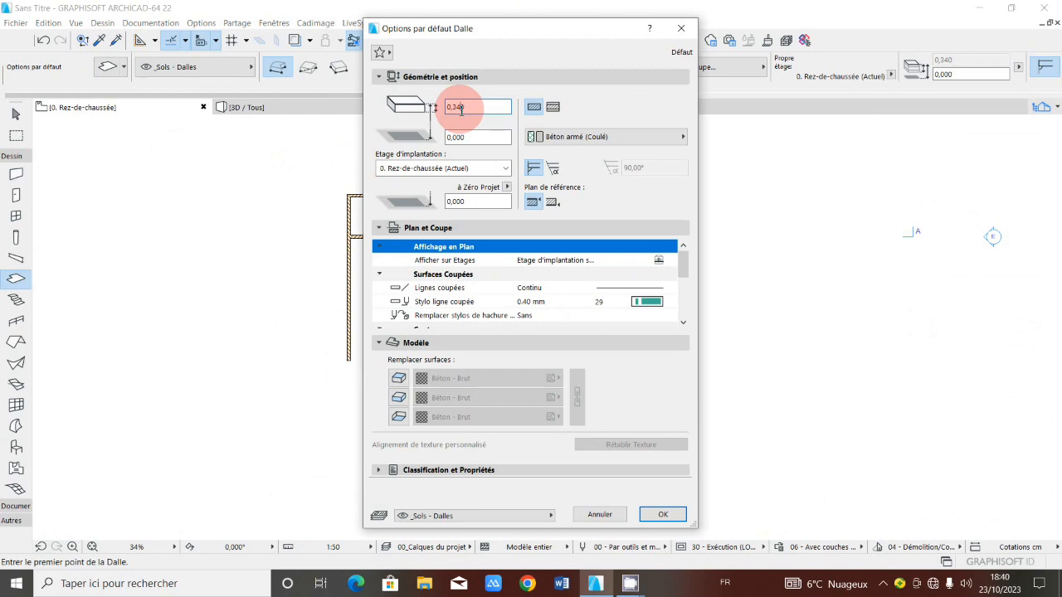
key("BackSpace")
key("BackSpace")
type("2")
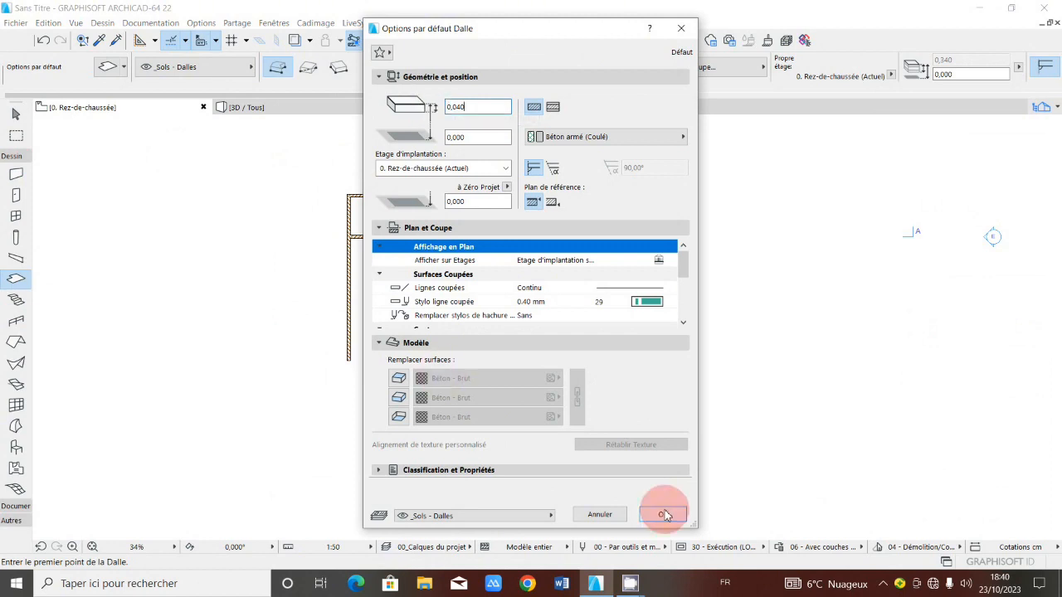
Enable the slab's surface overrides and set its top surface to Carrelage - Blanc mat 15x15
left_click(401, 379)
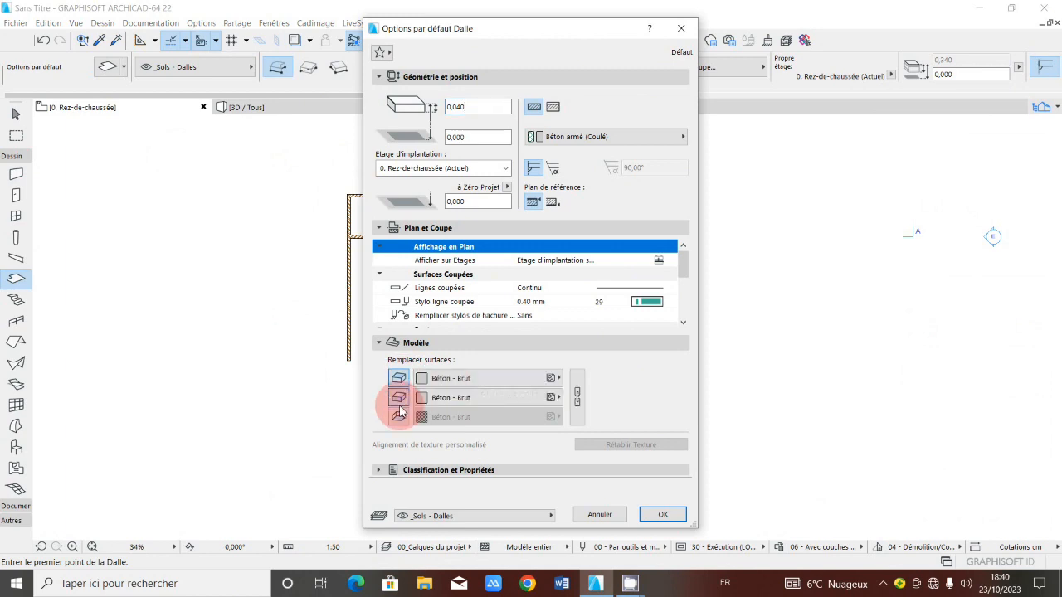
left_click(399, 414)
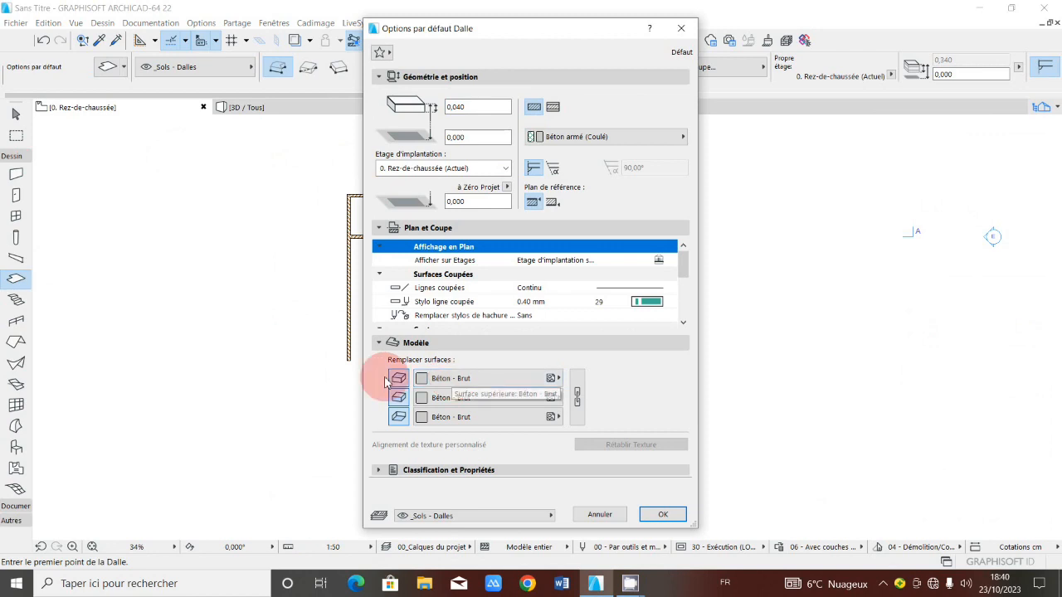
left_click(451, 379)
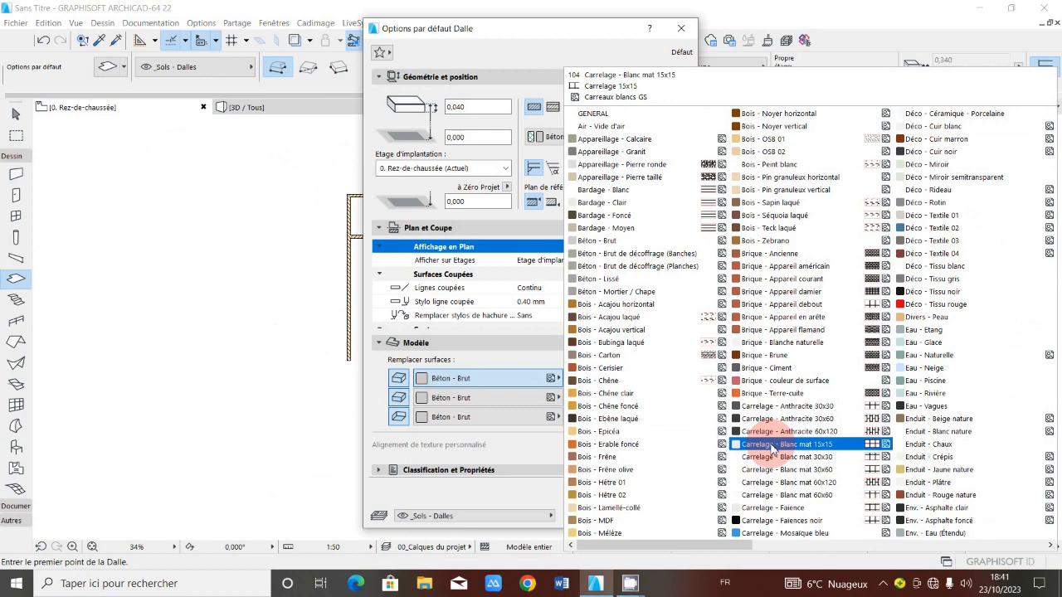
left_click(774, 446)
Set the slab's side surface to Carrelage - Anthracite 30x60, keep the Béton - Brut bottom surface override, and accept the slab defaults
left_click(400, 397)
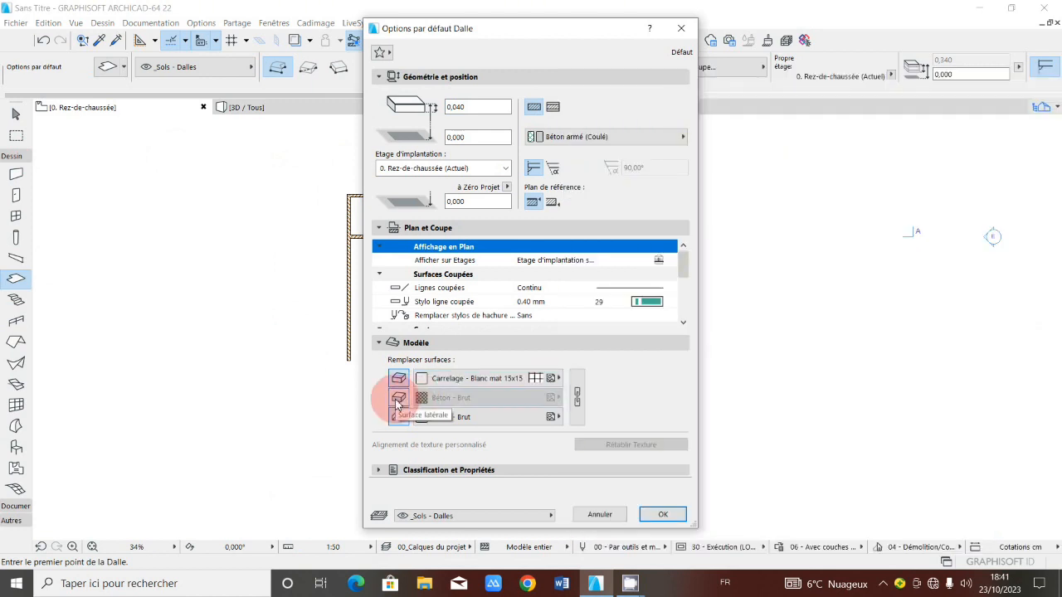
left_click(432, 399)
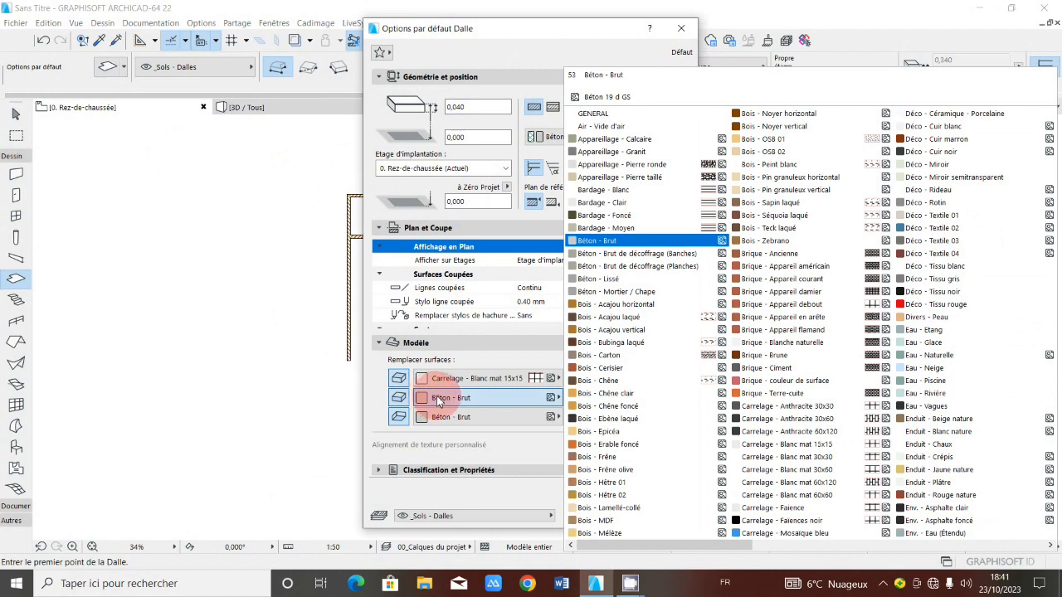
left_click(771, 510)
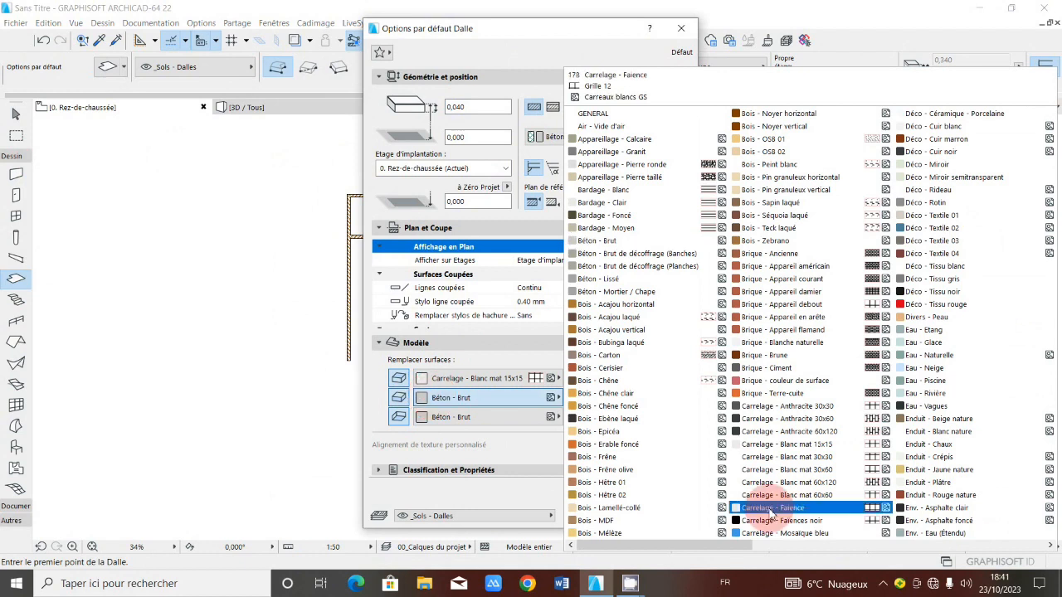
left_click(778, 431)
left_click(777, 420)
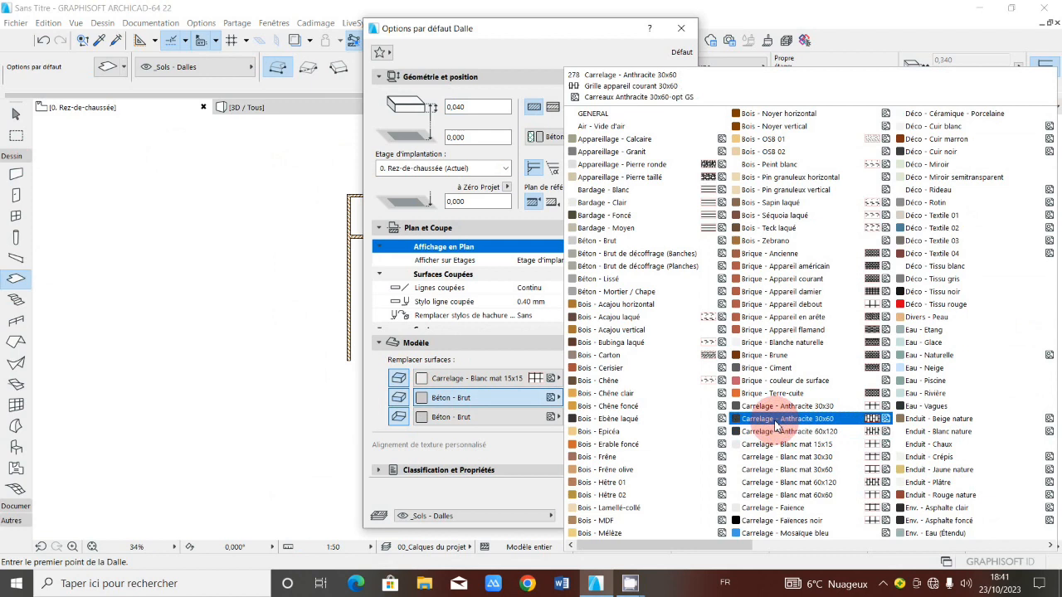
left_click(775, 421)
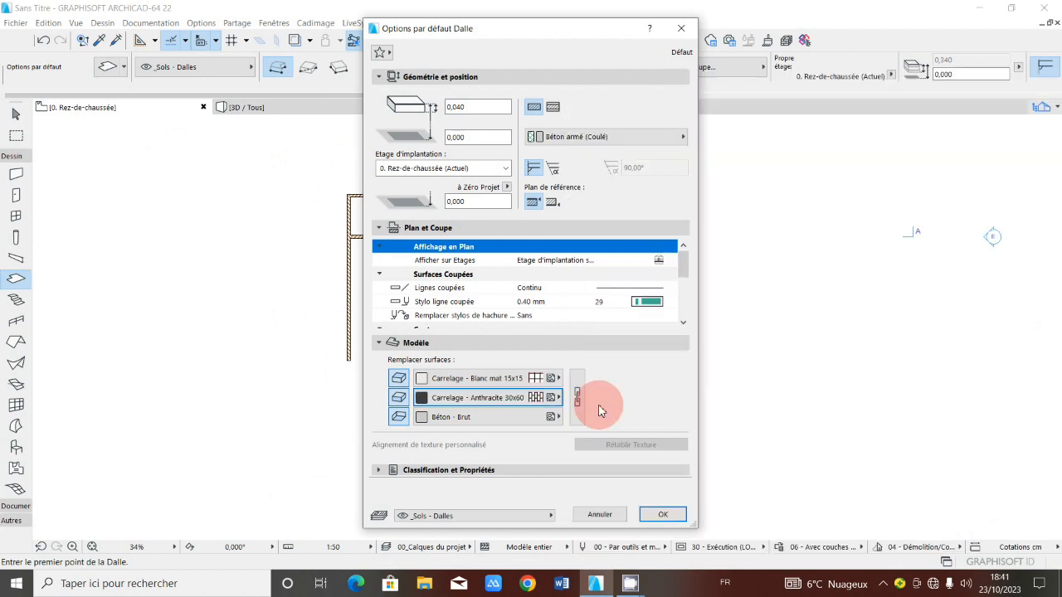
left_click(415, 418)
left_click(402, 419)
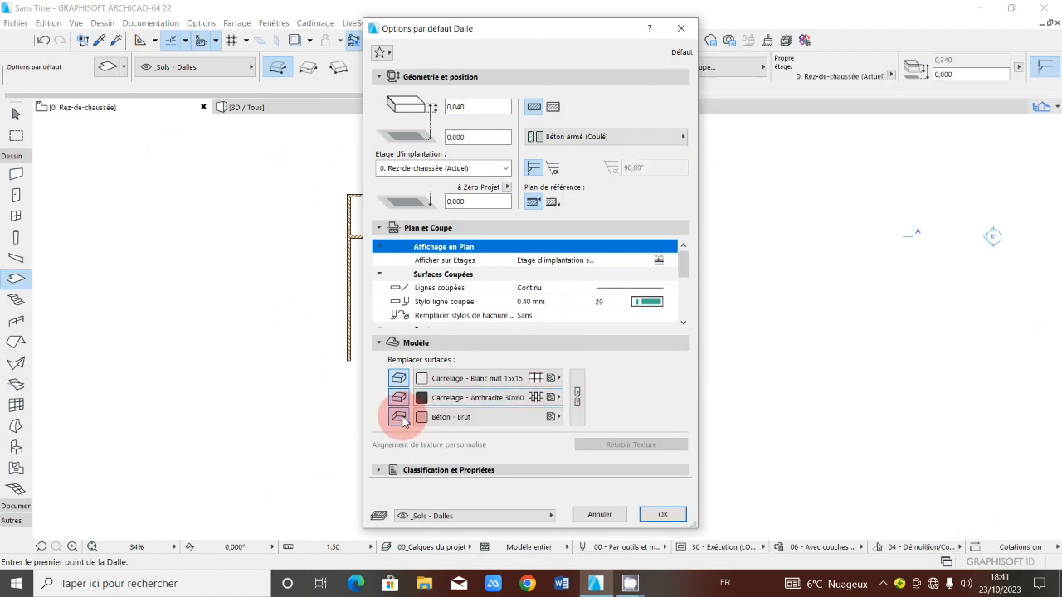
left_click(502, 398)
left_click(665, 510)
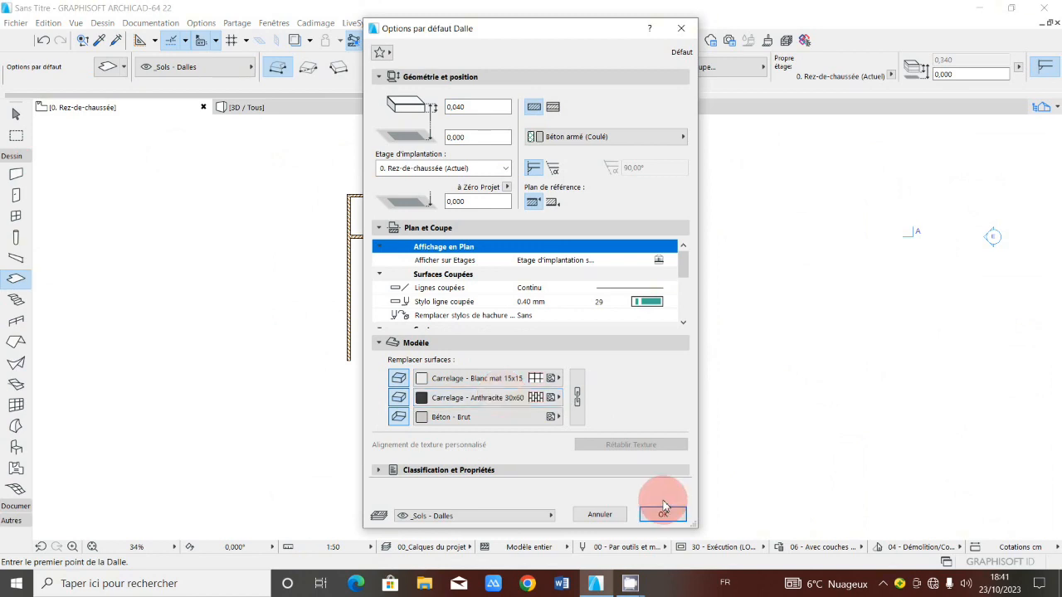
left_click(664, 510)
scroll(367, 208, "up", 4)
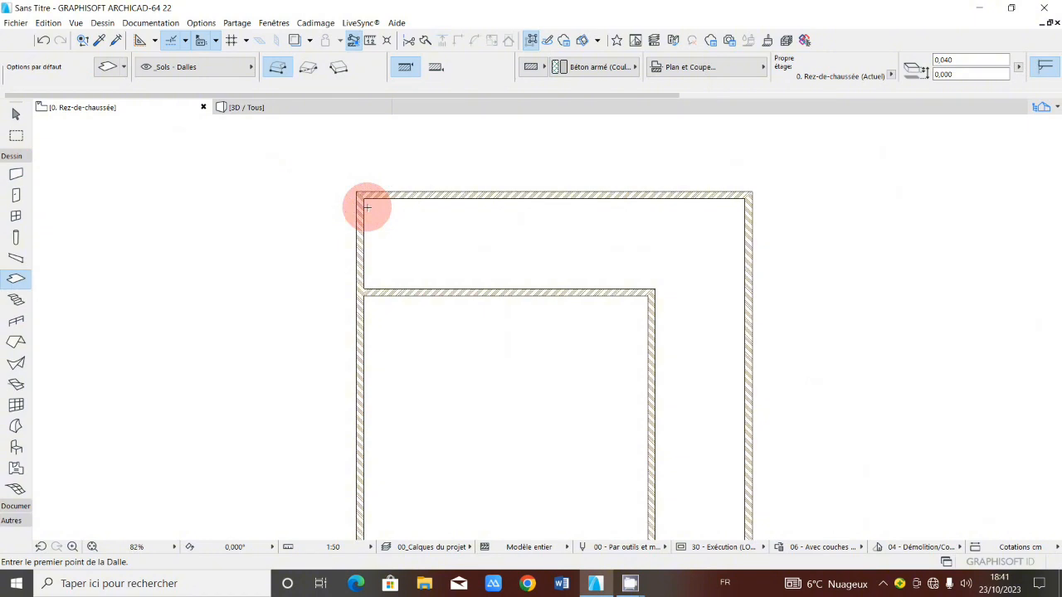
Draw a rectangular slab about 8.15 by 8.08 m from the outer upper-left wall corner to the lower outer end of the right wall
scroll(360, 191, "up", 5)
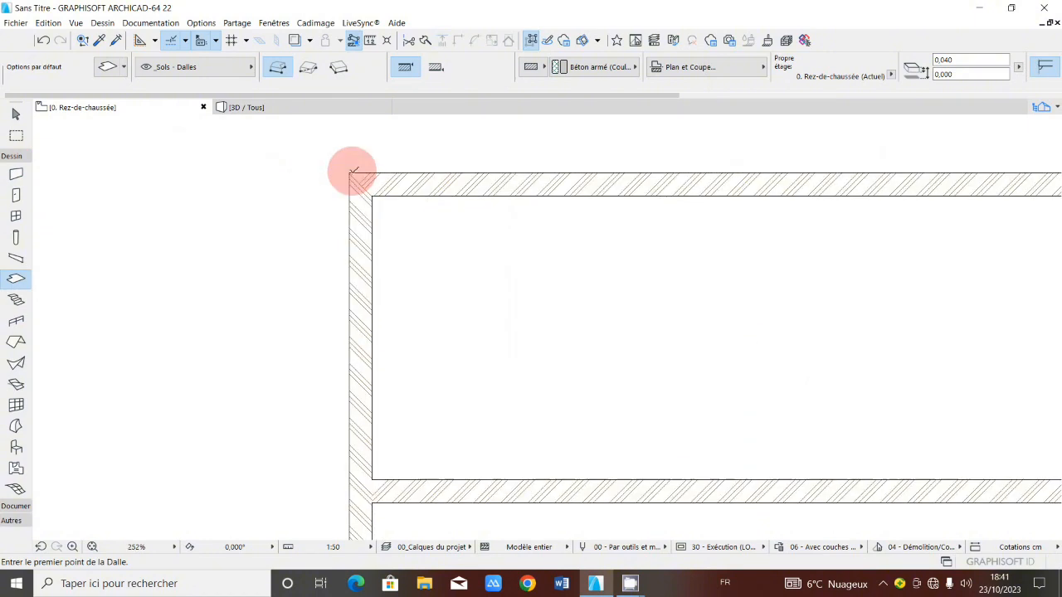
left_click(349, 173)
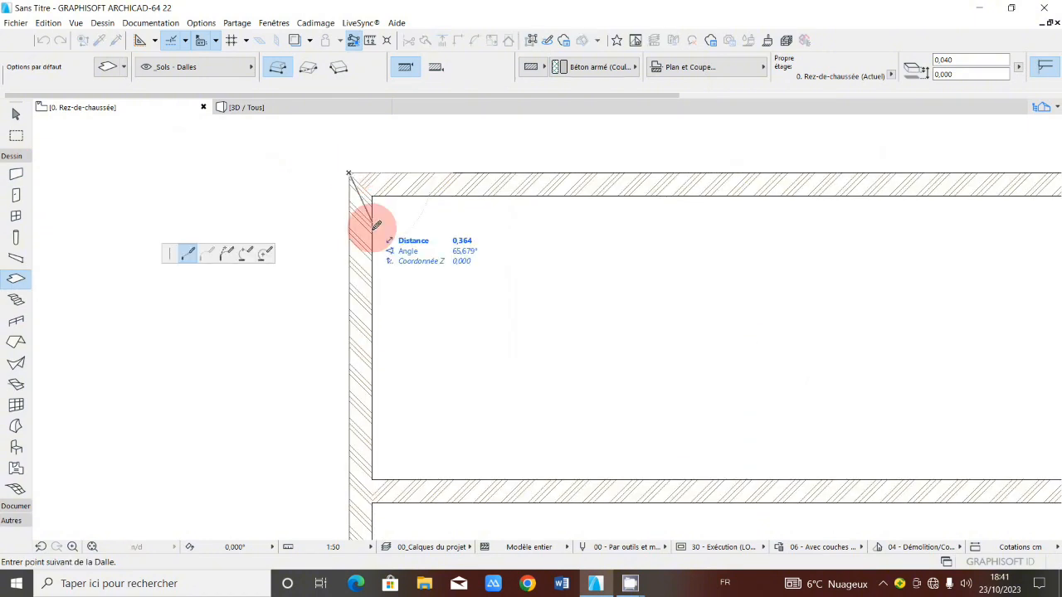
scroll(363, 184, "down", 5)
scroll(357, 166, "up", 1)
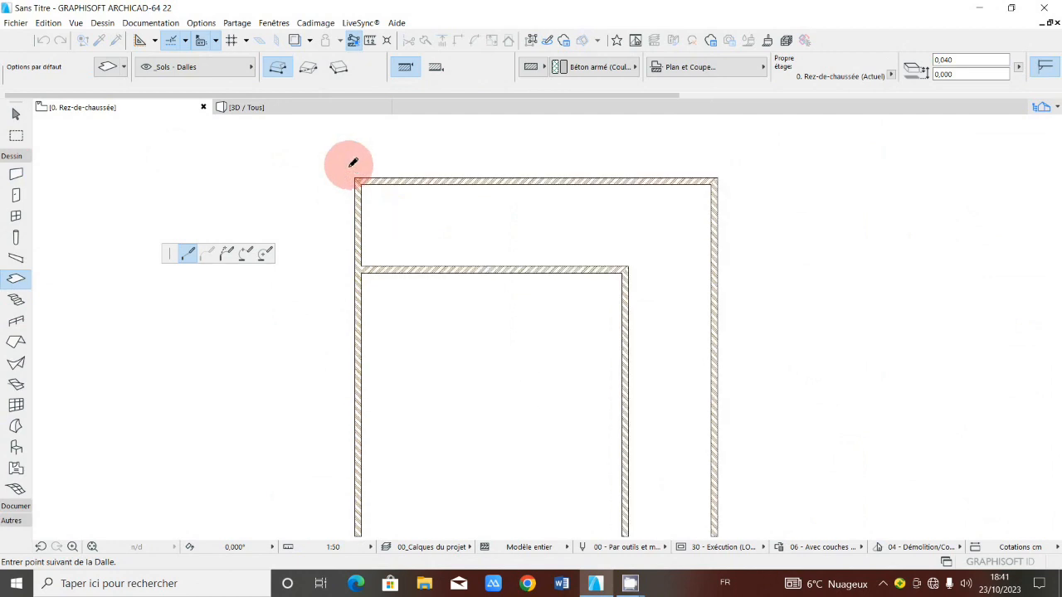
scroll(352, 162, "up", 1)
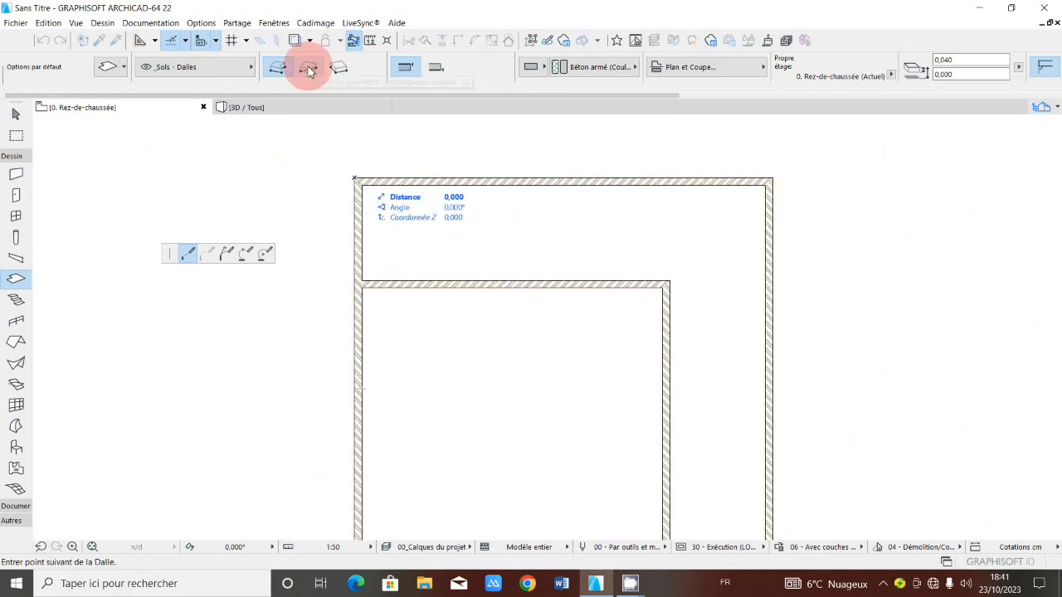
left_click(308, 71)
scroll(426, 270, "down", 3)
scroll(512, 371, "up", 2)
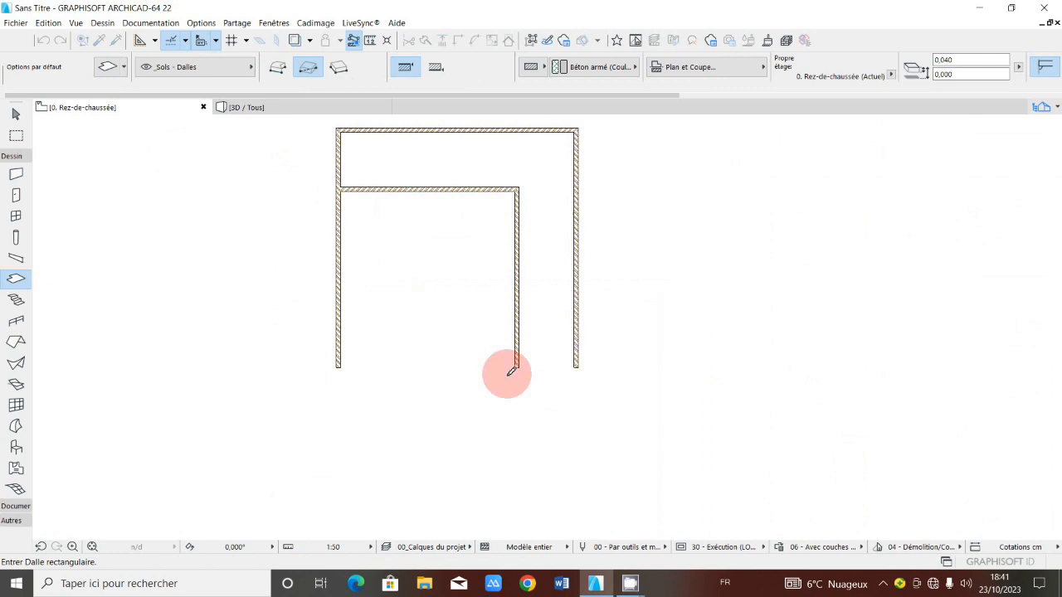
scroll(578, 368, "up", 2)
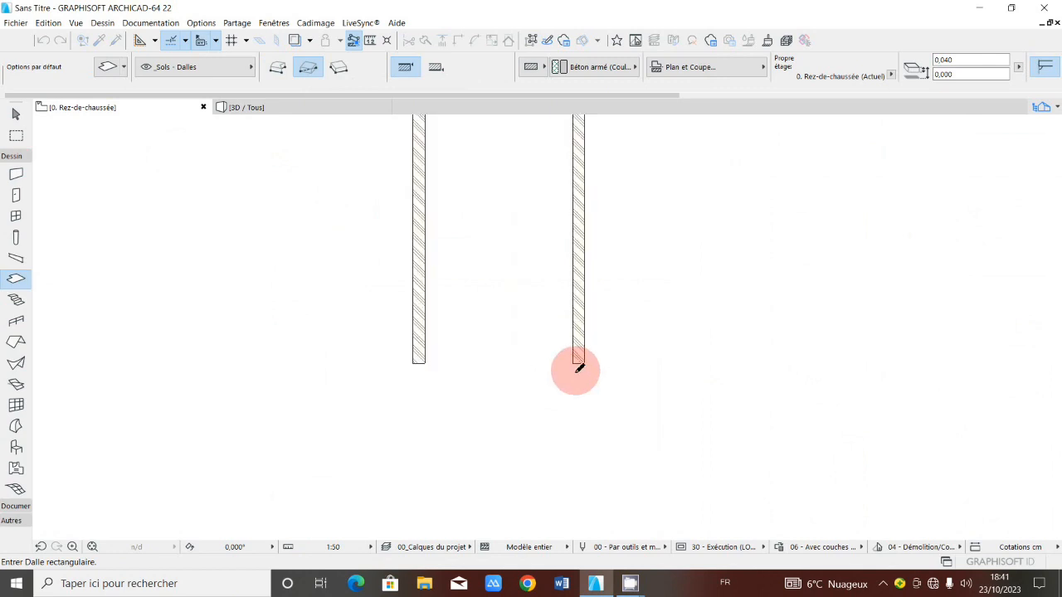
scroll(576, 371, "up", 1)
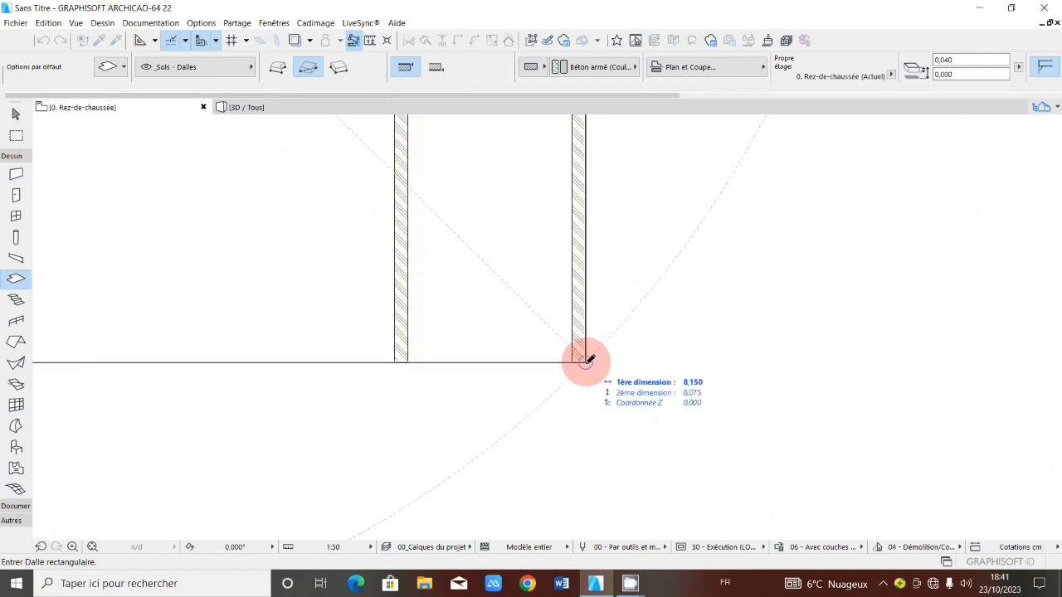
left_click(587, 360)
scroll(550, 352, "down", 2)
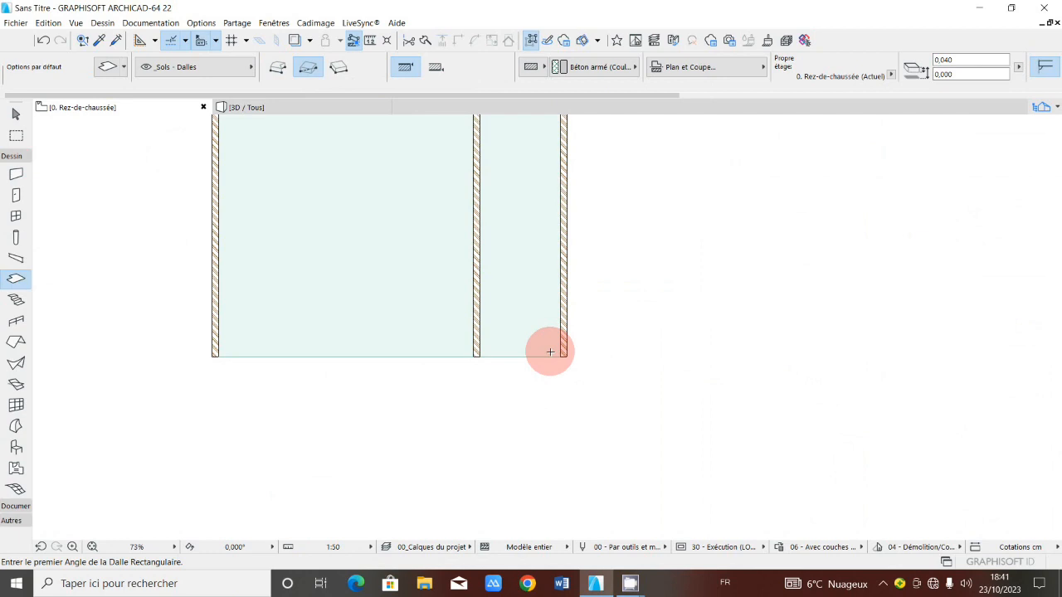
scroll(550, 352, "down", 2)
scroll(530, 380, "down", 2)
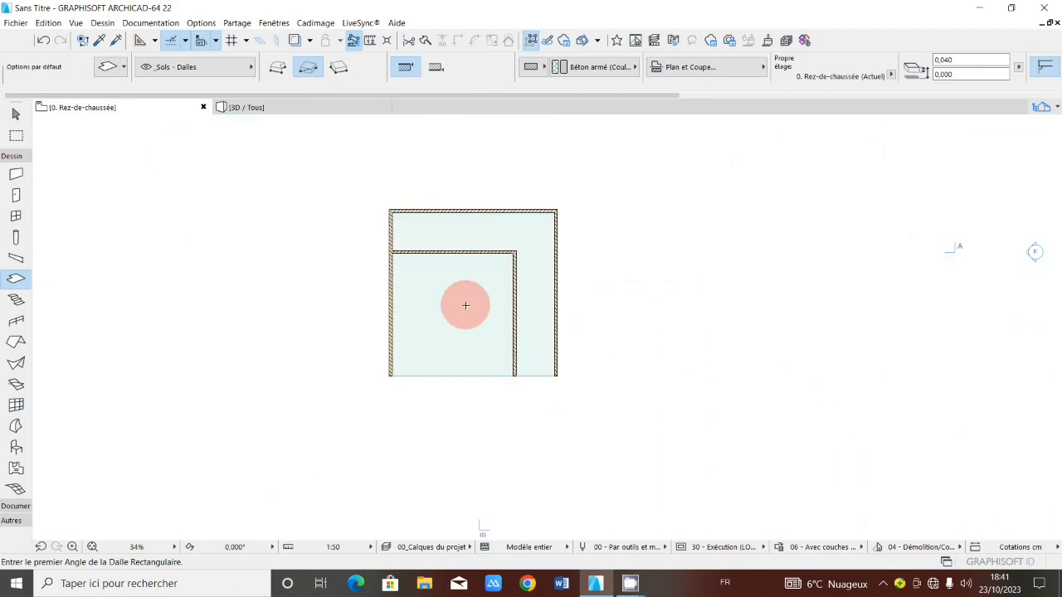
Examine the slab's tiled top surface in the 3D view, including close up between the inner and outer walls
left_click(279, 108)
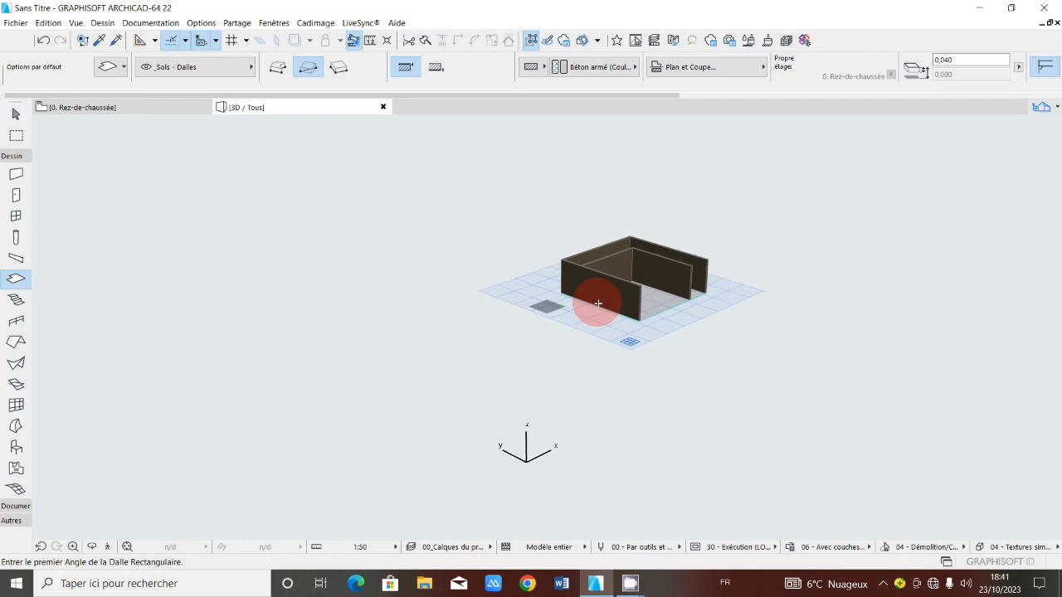
scroll(598, 303, "up", 5)
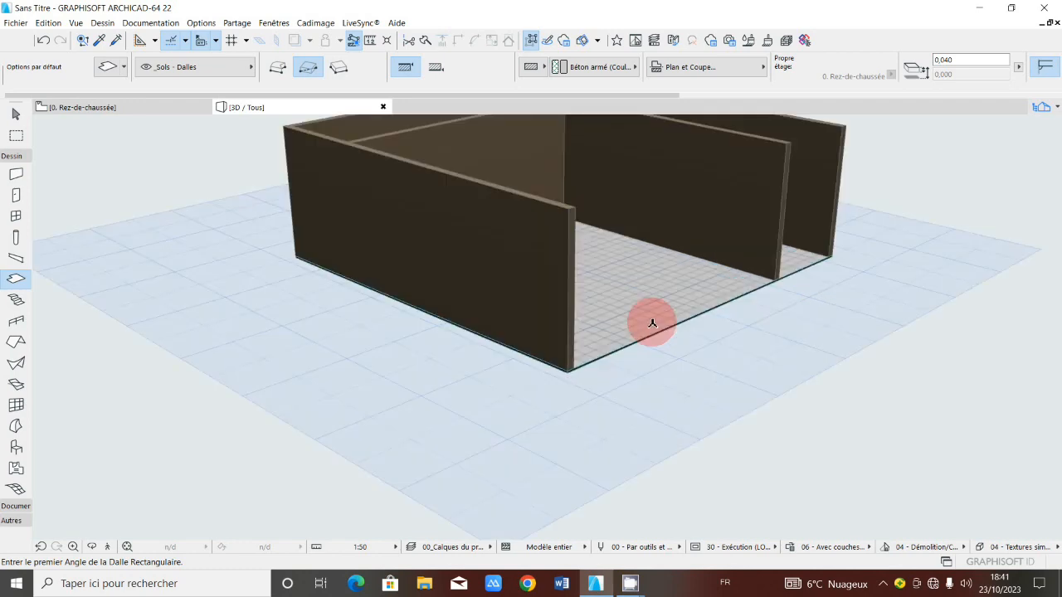
scroll(652, 324, "up", 3)
scroll(239, 323, "up", 2)
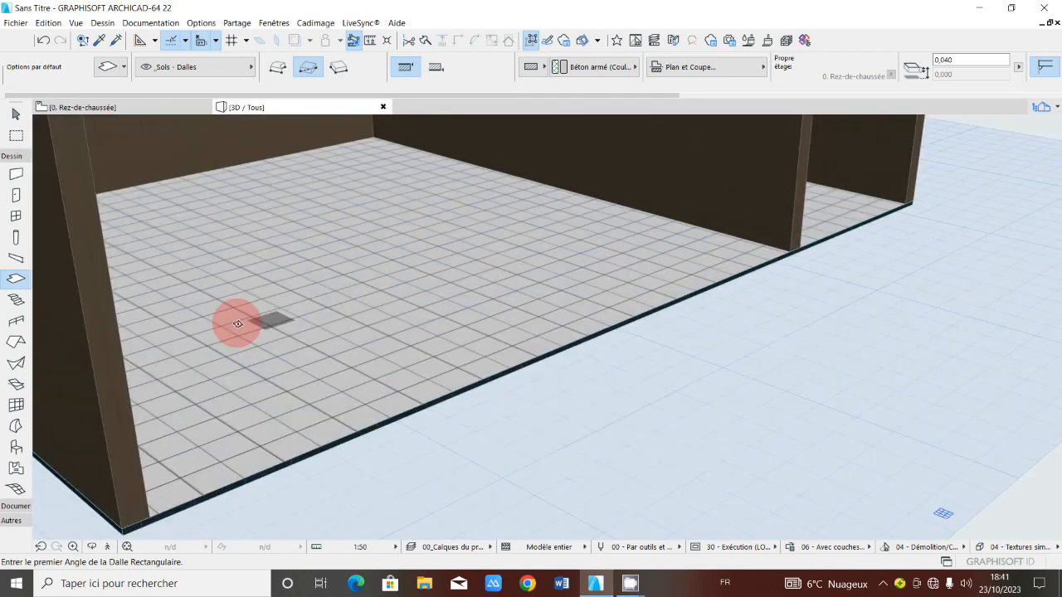
scroll(238, 323, "down", 3)
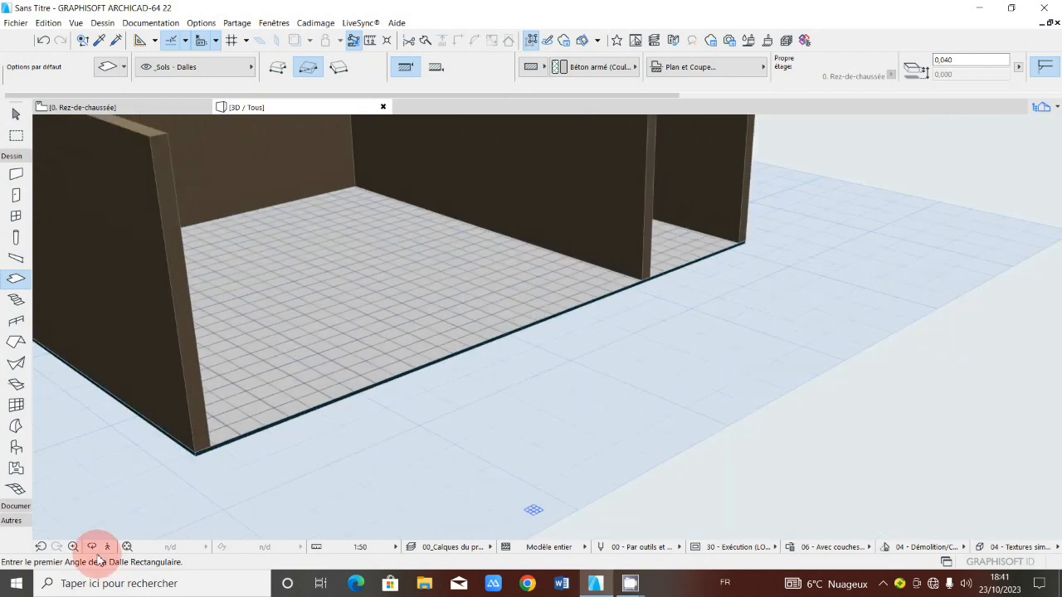
left_click(92, 547)
scroll(473, 360, "down", 1)
left_click_drag(472, 359, 526, 349)
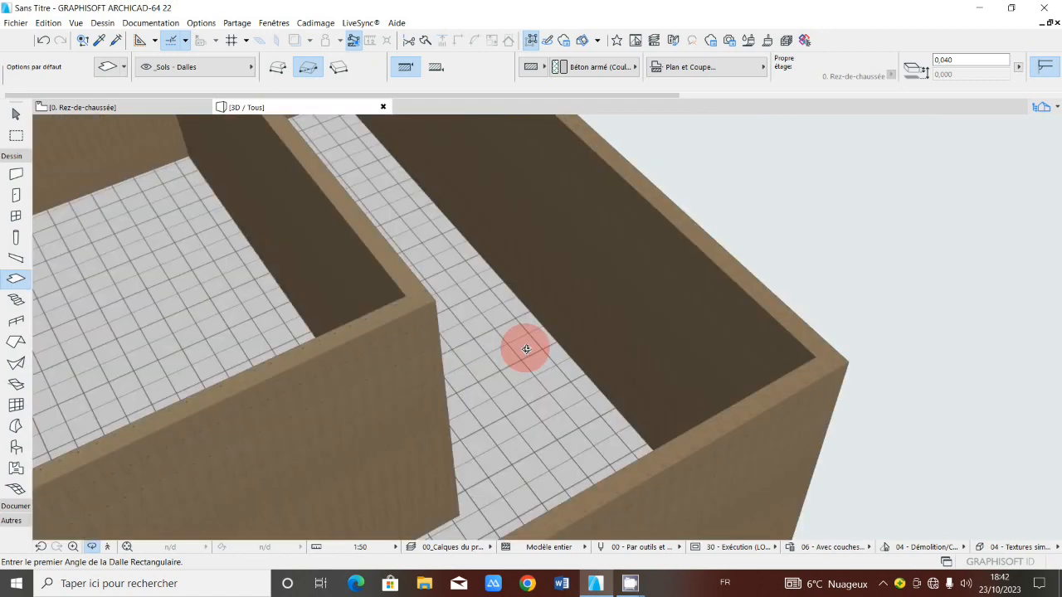
scroll(526, 349, "up", 5)
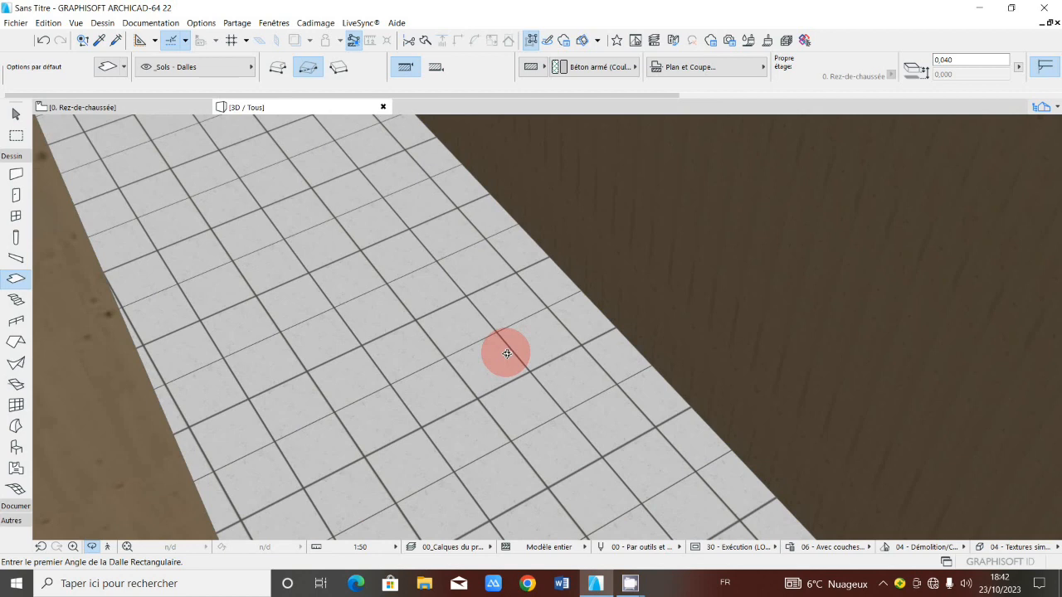
scroll(507, 353, "down", 4)
left_click_drag(472, 359, 377, 496)
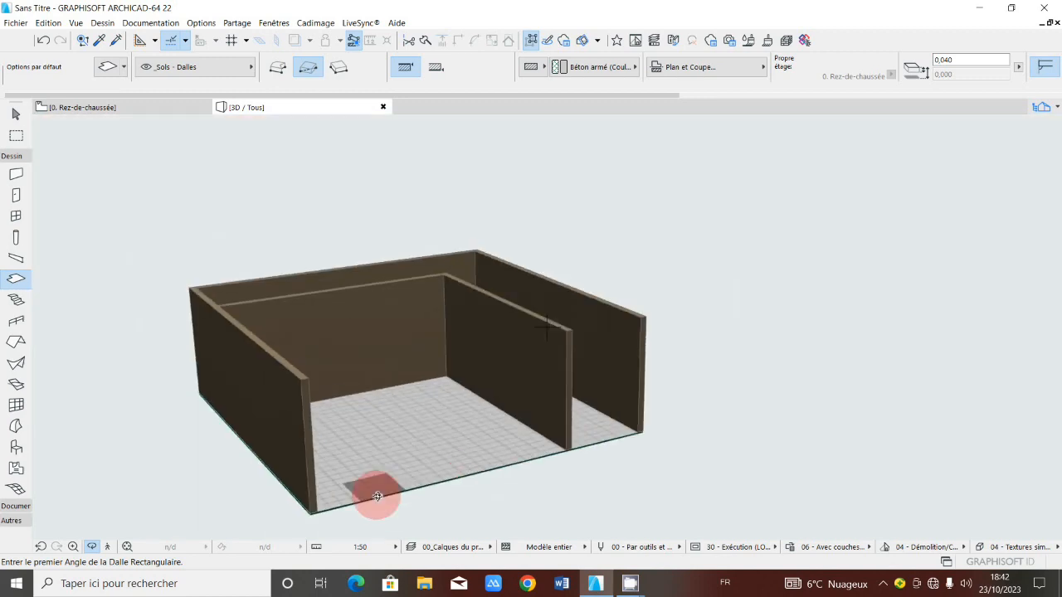
Inspect the walls and tiled floor of the 3D model from the open front, both sides and above
scroll(386, 503, "up", 3)
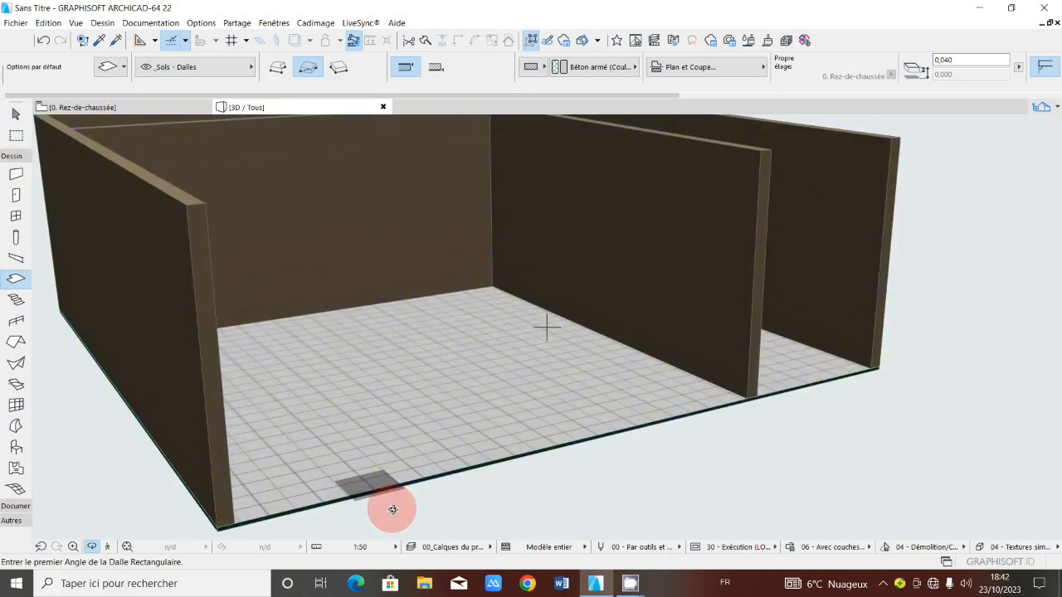
scroll(392, 510, "up", 2)
scroll(390, 441, "down", 3)
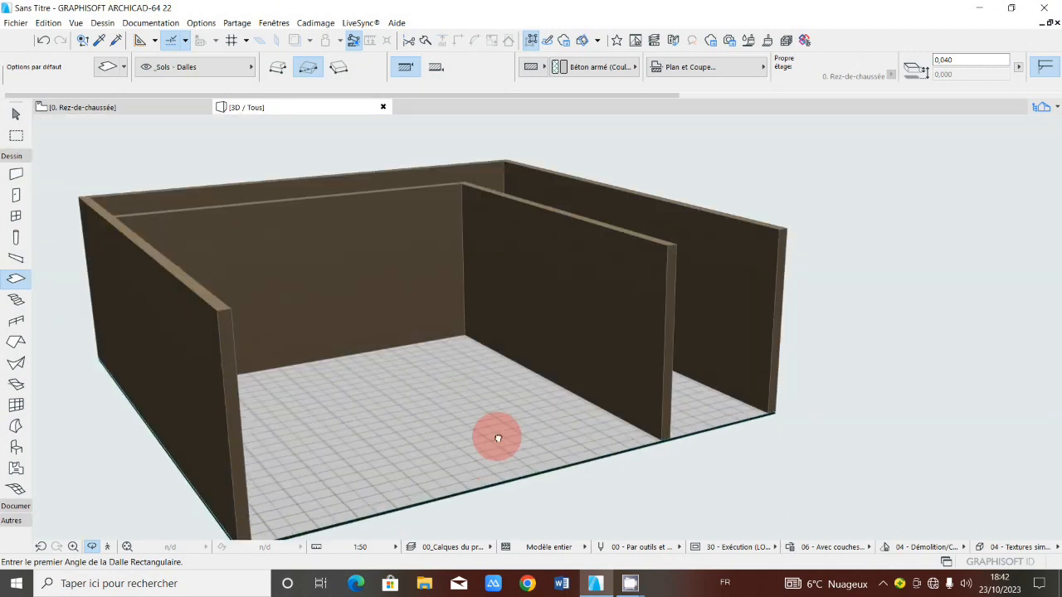
scroll(497, 438, "down", 3)
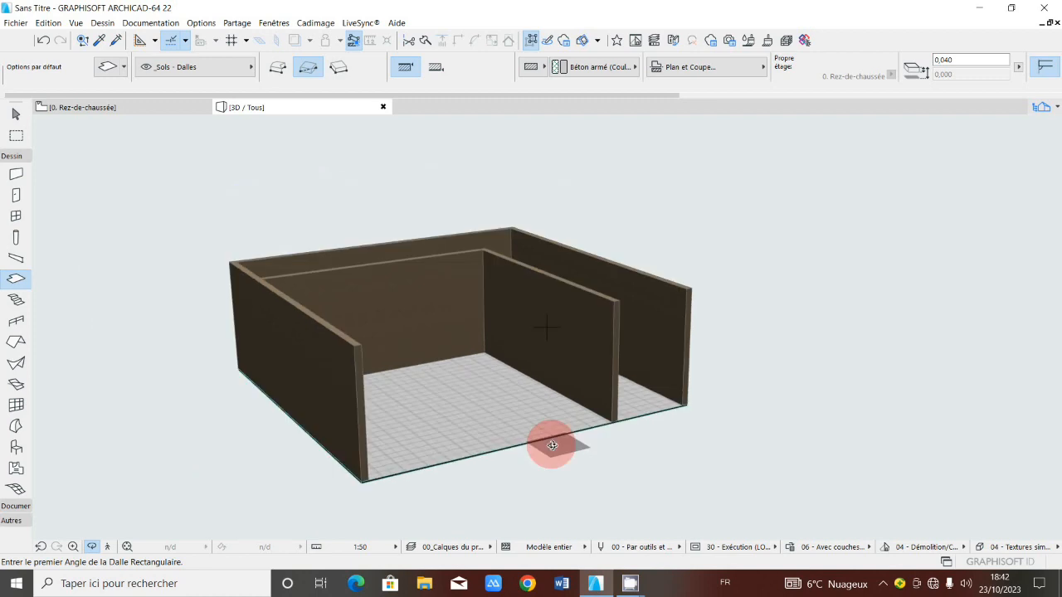
middle_click_drag(553, 447, 395, 380, "shift")
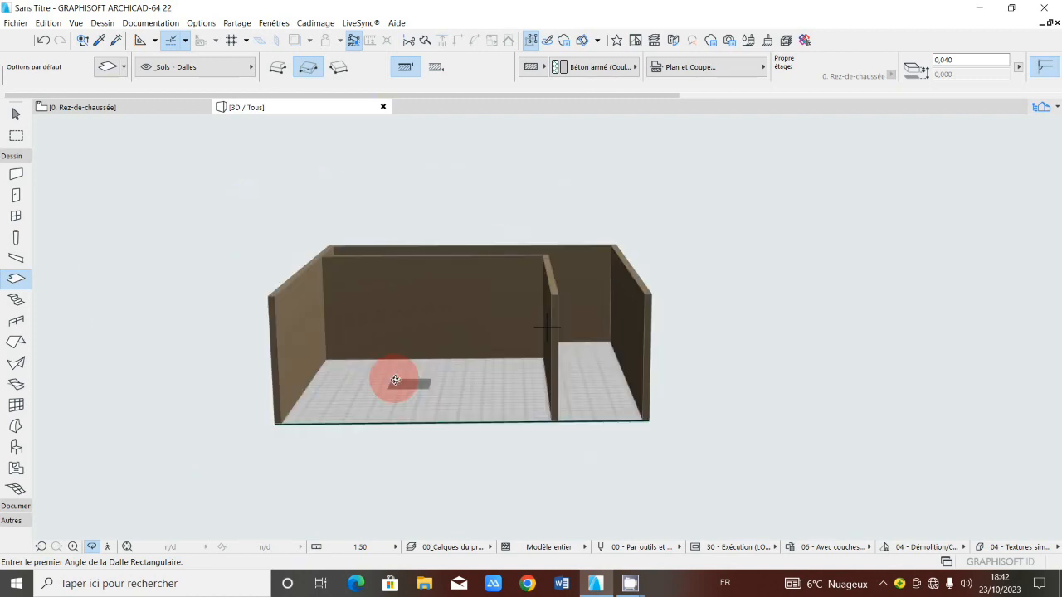
scroll(390, 382, "up", 2)
middle_click_drag(379, 384, 354, 400, "shift")
middle_click_drag(487, 479, 579, 487, "shift")
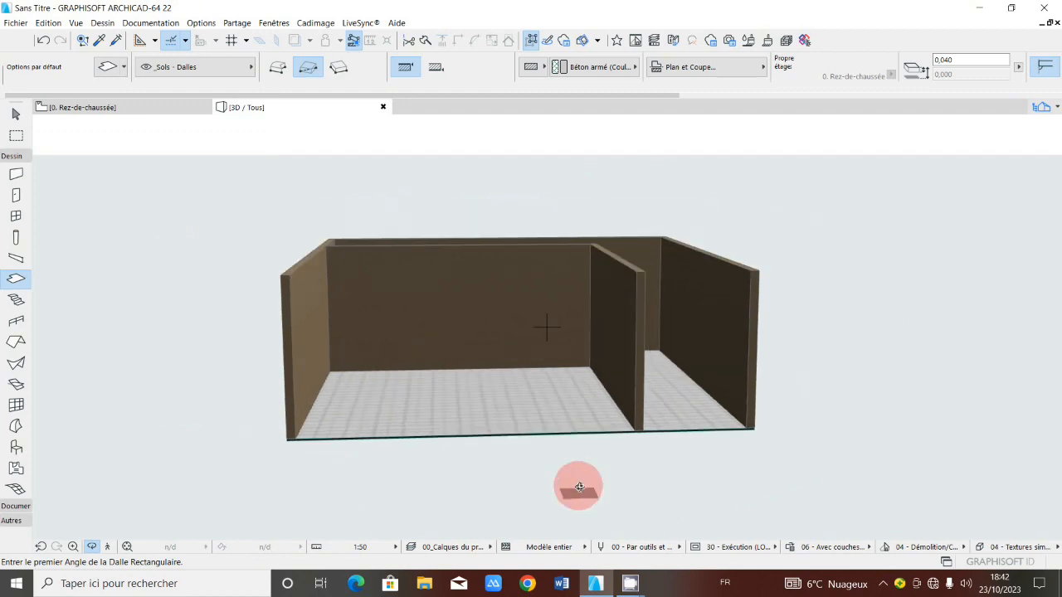
middle_click_drag(479, 395, 457, 355, "shift")
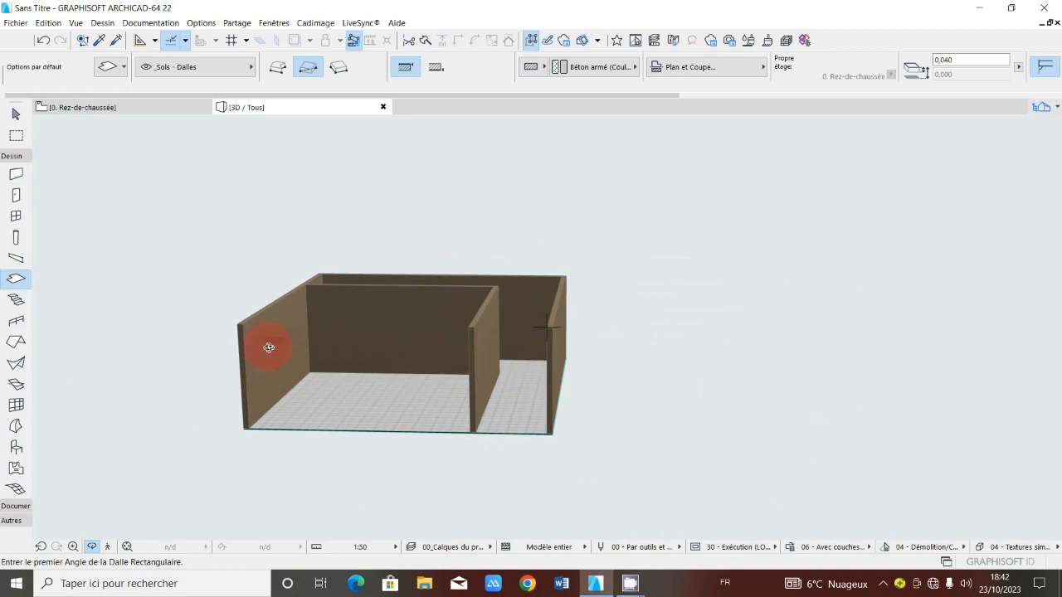
middle_click_drag(272, 384, 299, 326, "shift")
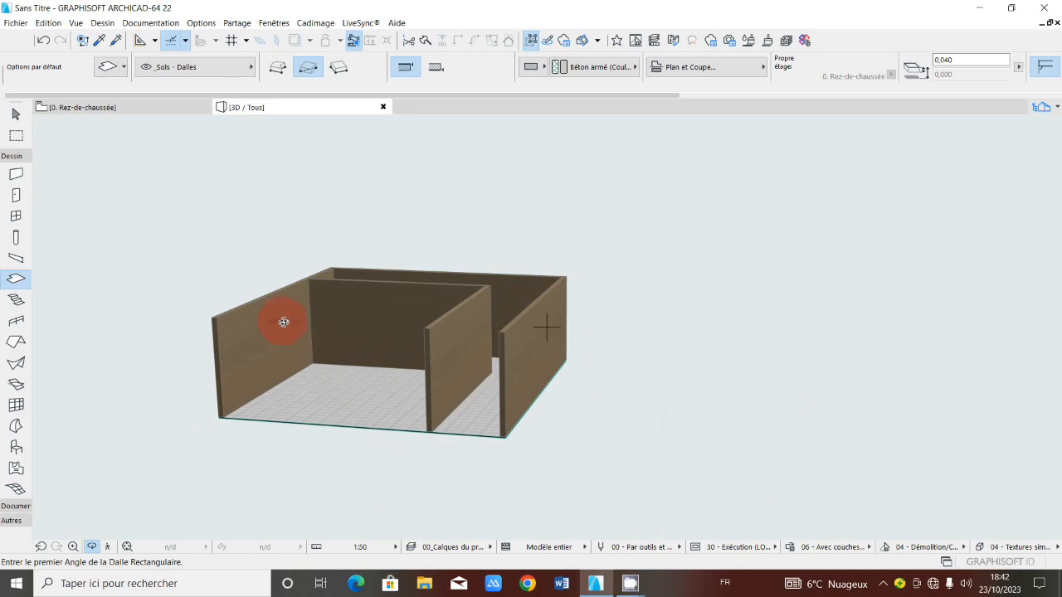
scroll(284, 322, "up", 2)
scroll(270, 321, "down", 2)
middle_click_drag(372, 417, 406, 310, "shift")
scroll(406, 309, "up", 4)
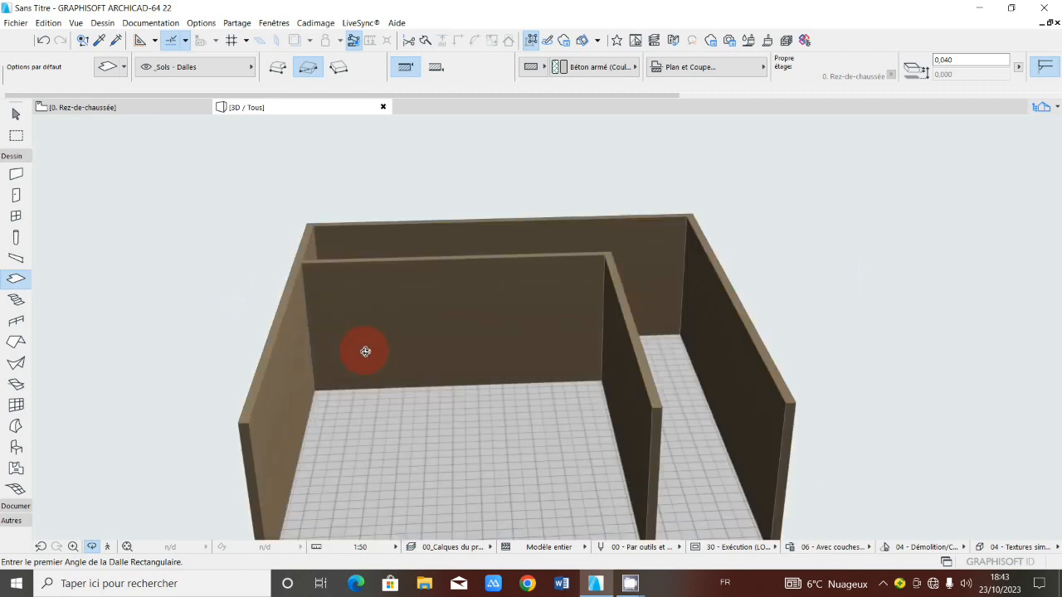
middle_click_drag(365, 352, 357, 316, "shift")
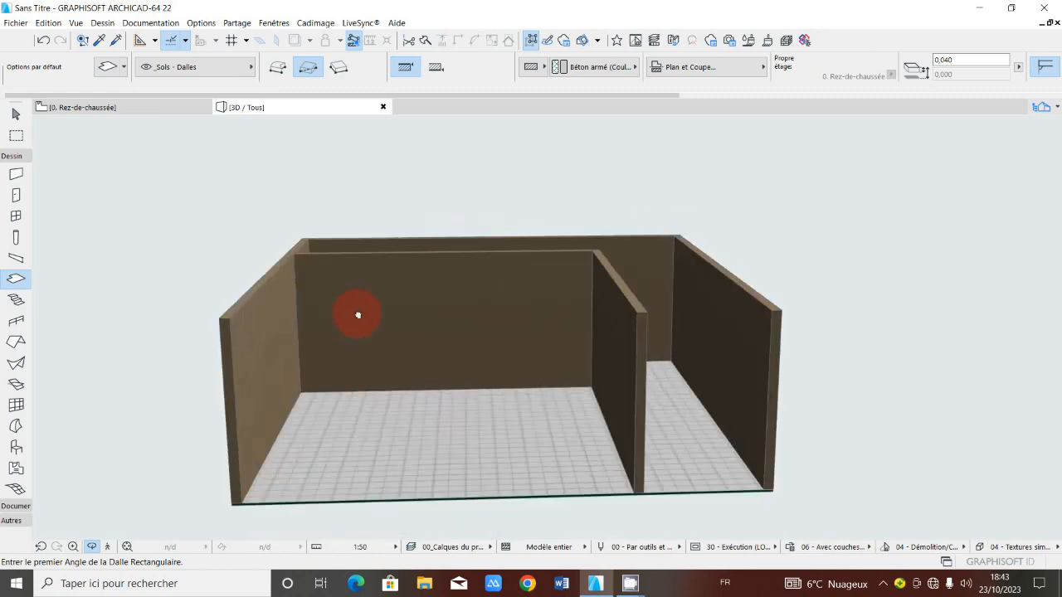
scroll(358, 315, "down", 2)
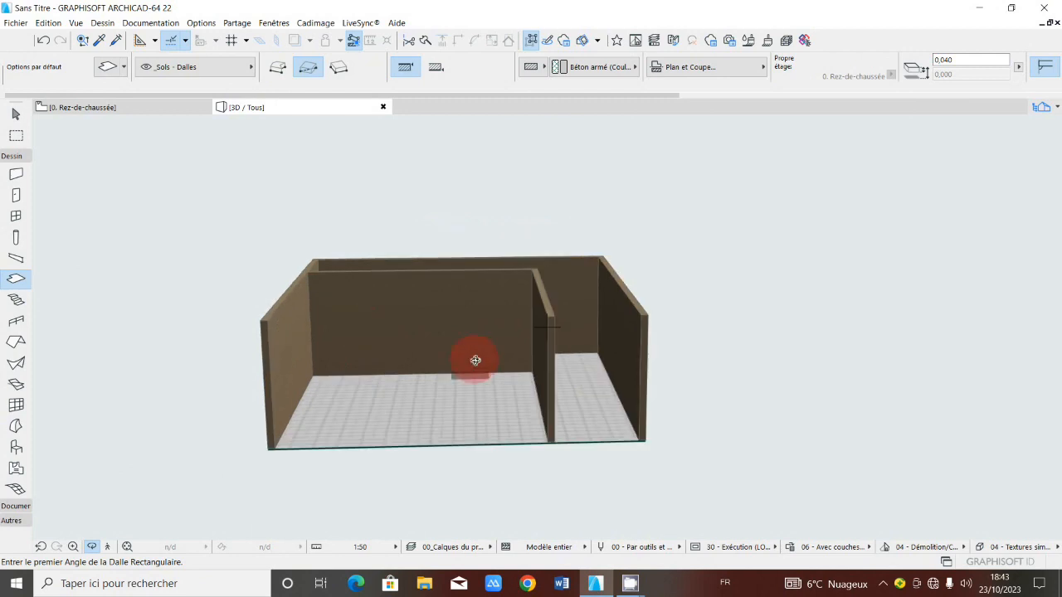
middle_click_drag(472, 324, 159, 158)
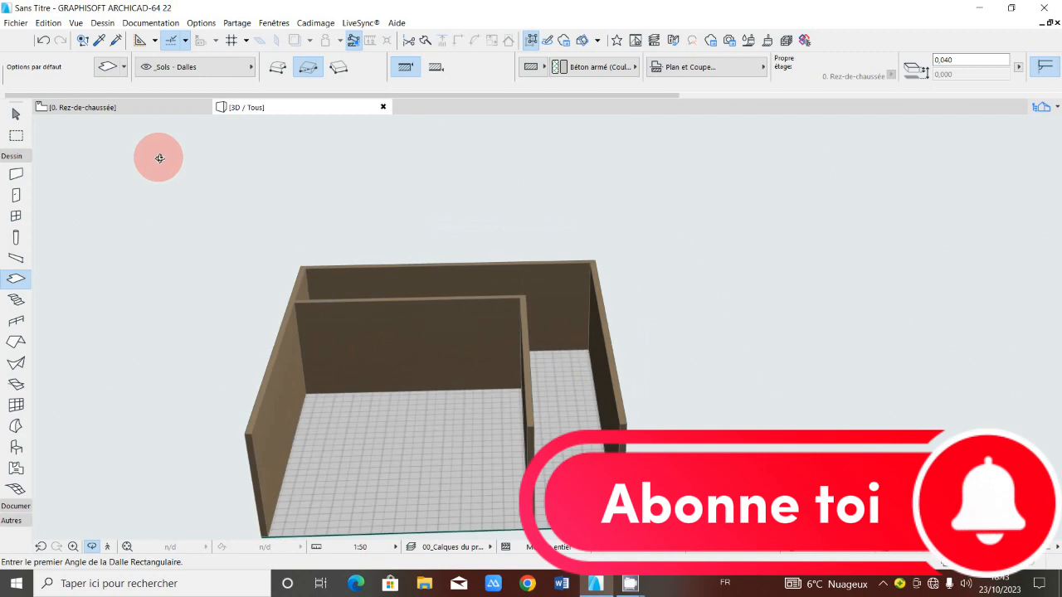
Return to the ground floor plan, draw a rectangular marquee around all the walls and the slab, and select everything
key("F2")
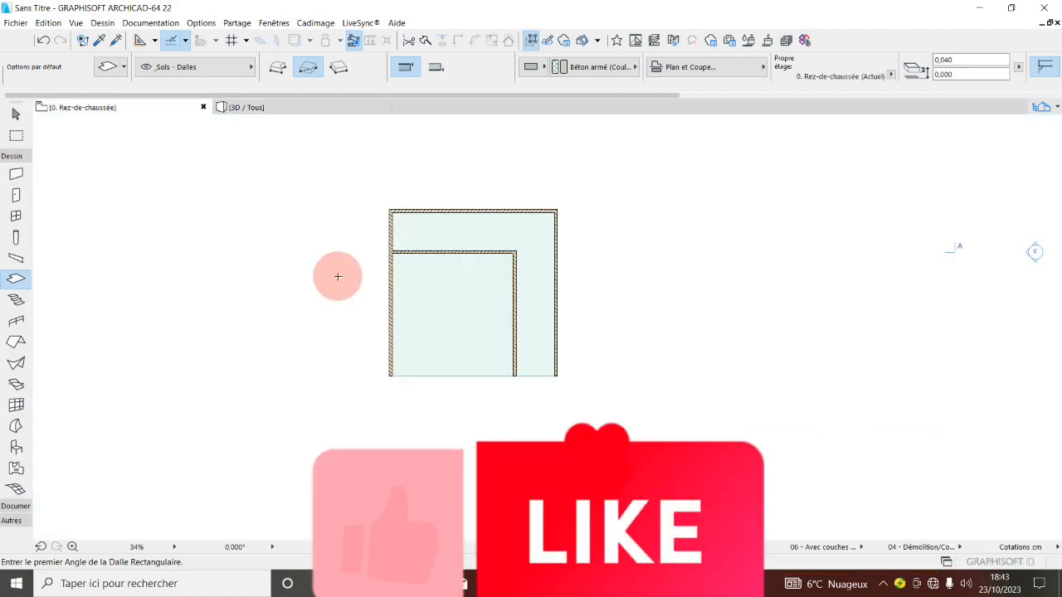
scroll(437, 297, "up", 1)
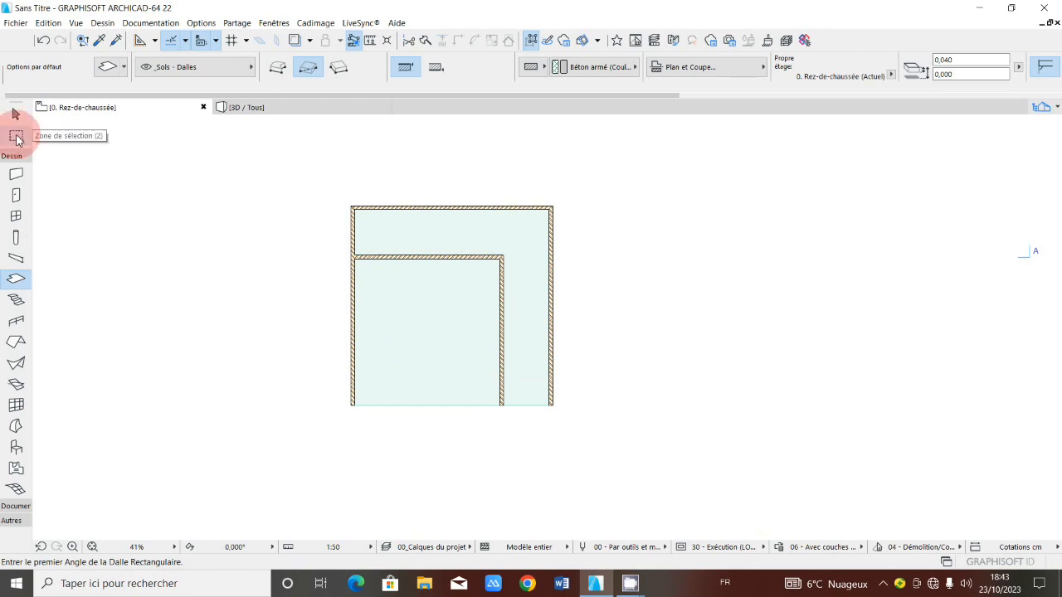
left_click(15, 136)
left_click(316, 194)
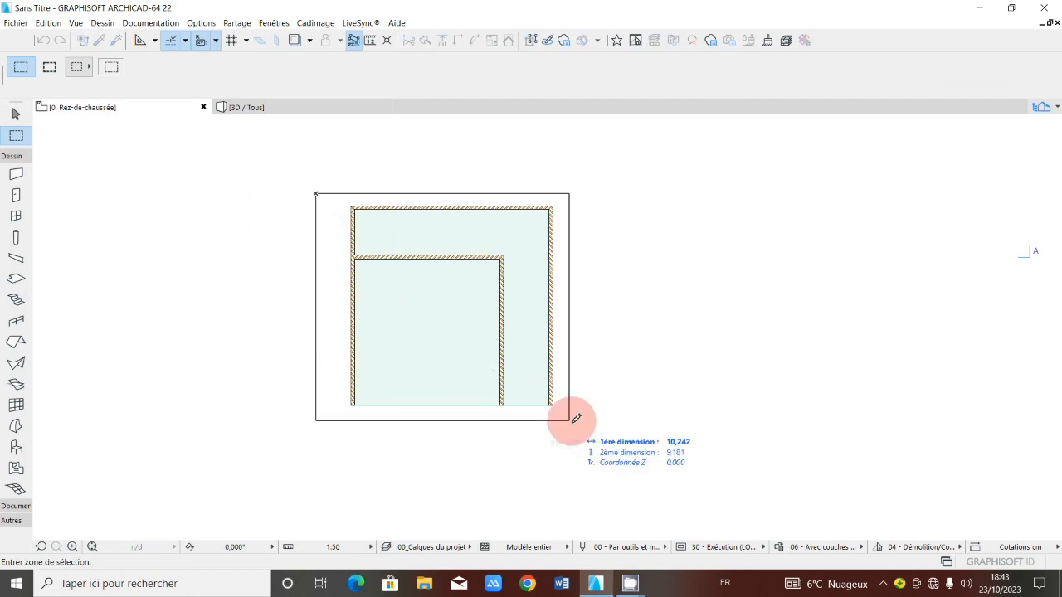
left_click(578, 420)
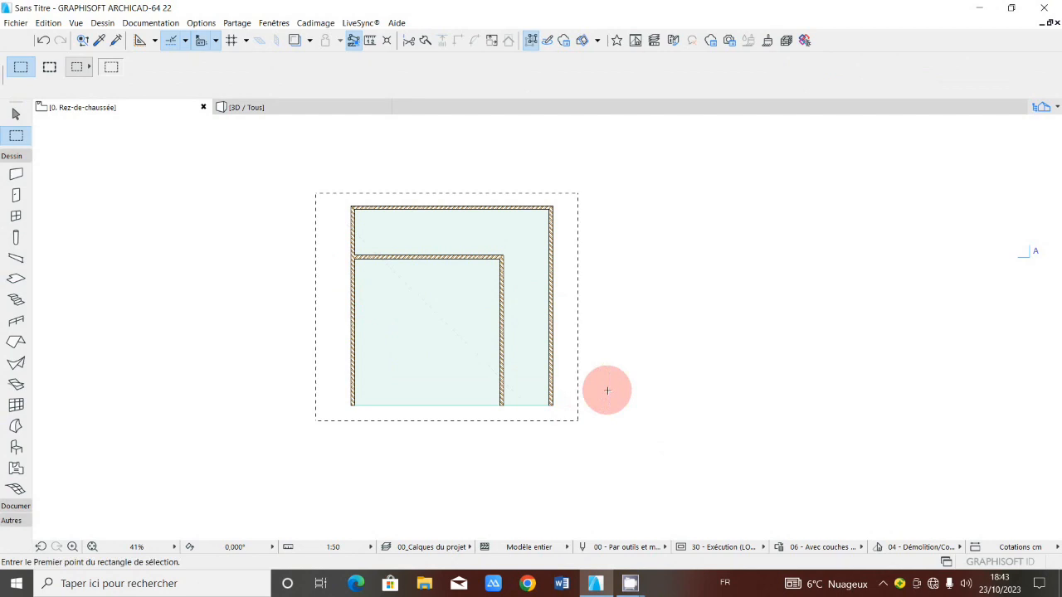
key("ctrl+a")
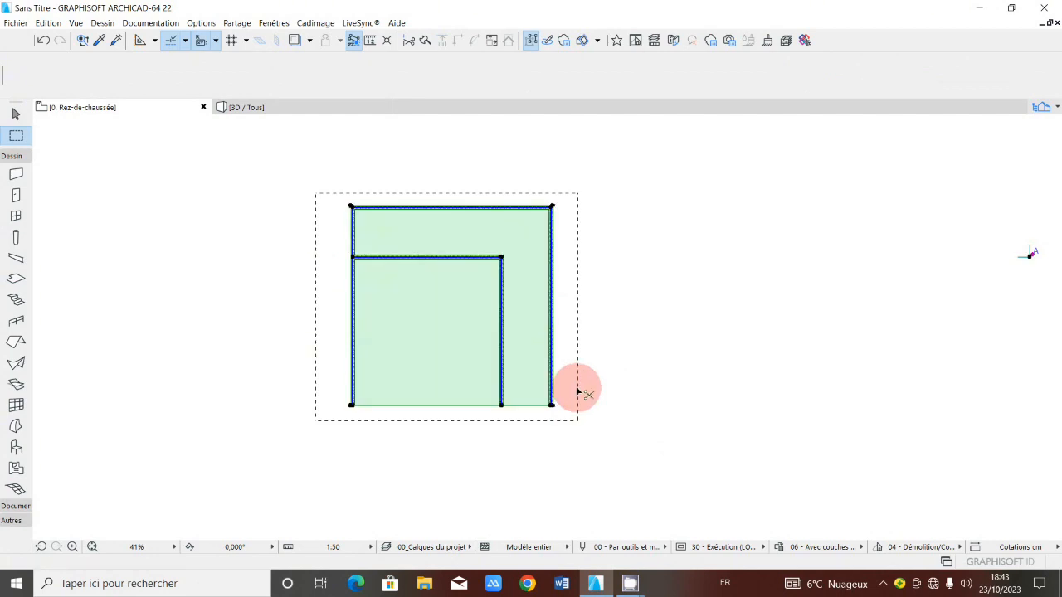
Remove the section markers around the plan from the selection, keeping only the walls and slab selected
scroll(560, 375, "down", 4)
left_click(521, 210)
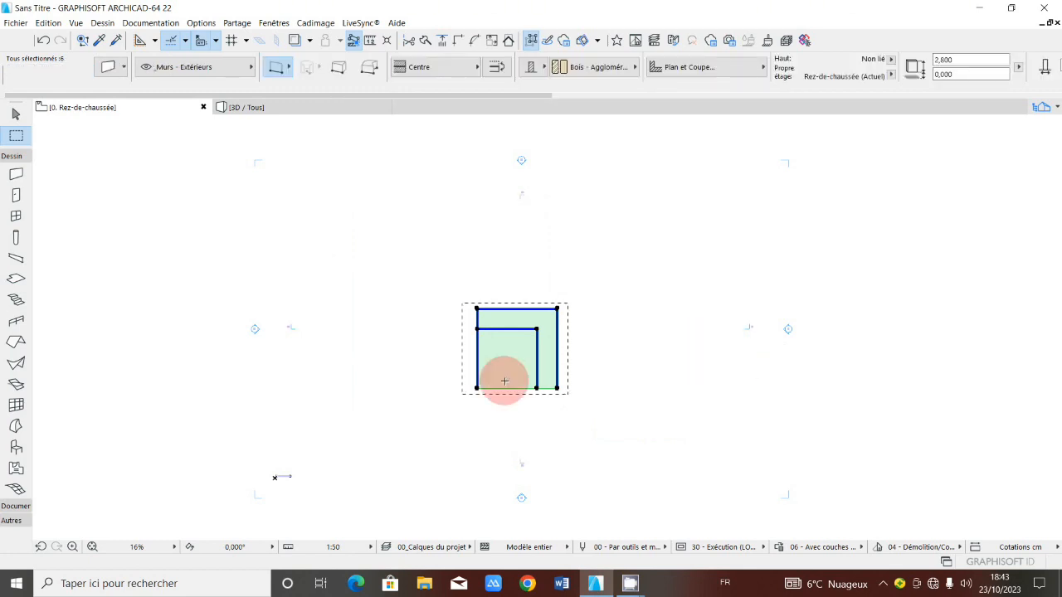
scroll(504, 381, "up", 5)
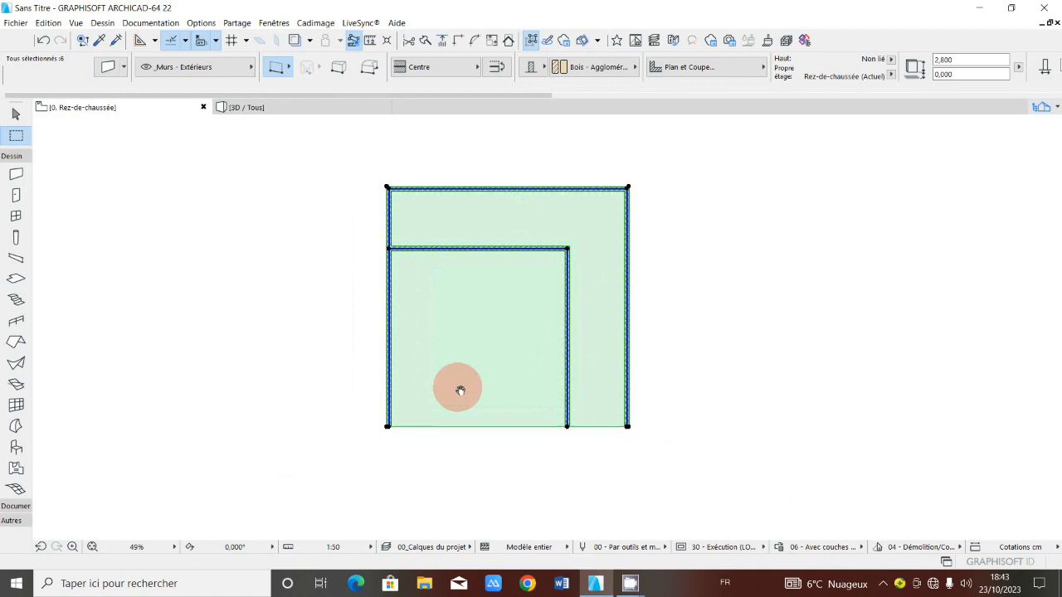
scroll(497, 368, "down", 1)
scroll(496, 369, "down", 2)
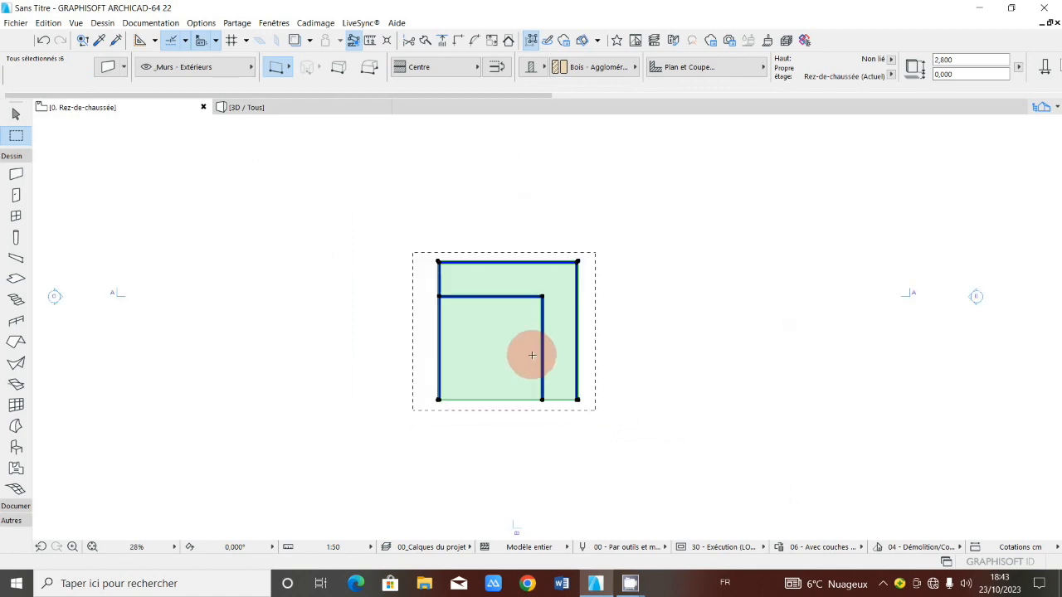
Copy the selected walls and slab and paste them onto the first floor plan (1. 1er étage), fixing the pasted elements in place
scroll(557, 318, "up", 2)
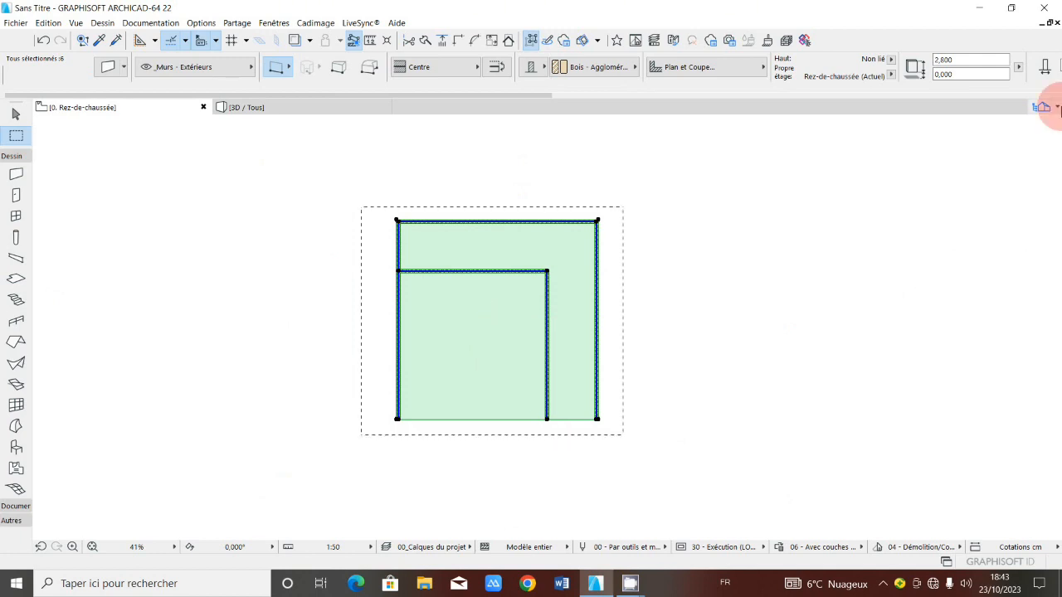
left_click(1057, 109)
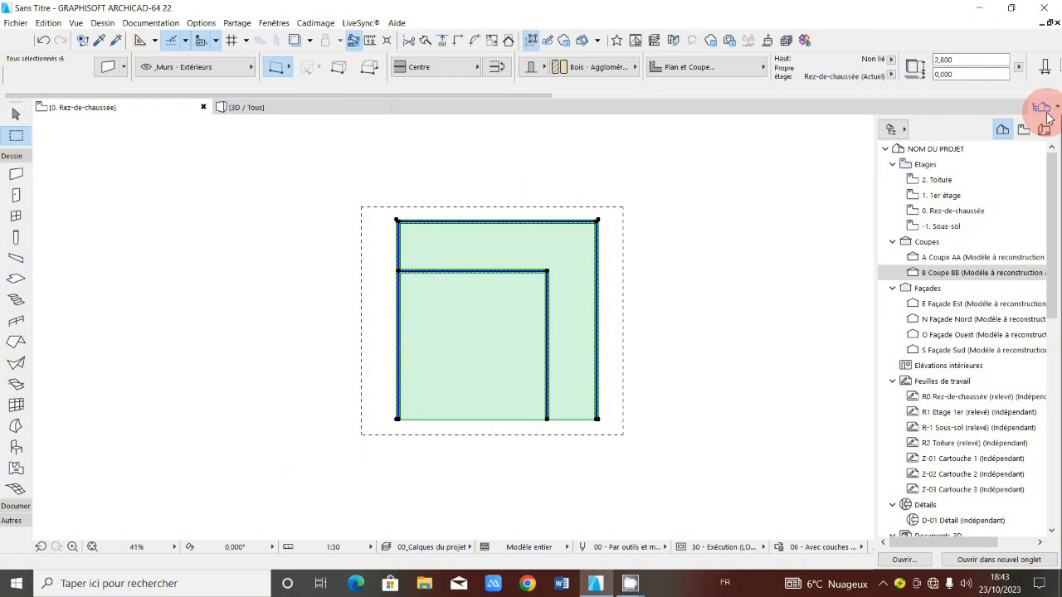
double_click(948, 194)
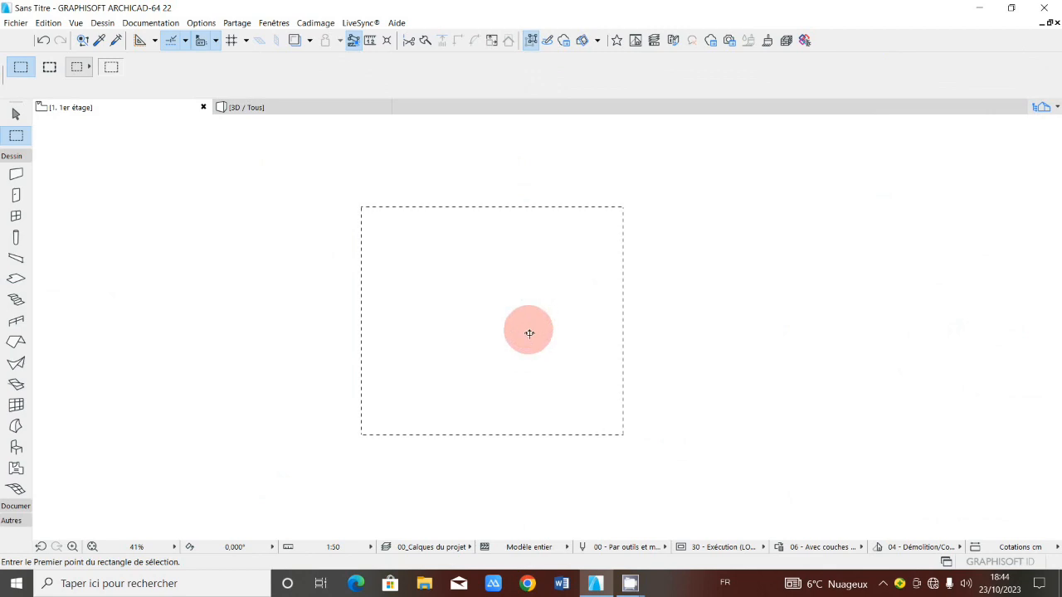
key("ctrl+v")
left_click_drag(499, 314, 505, 318)
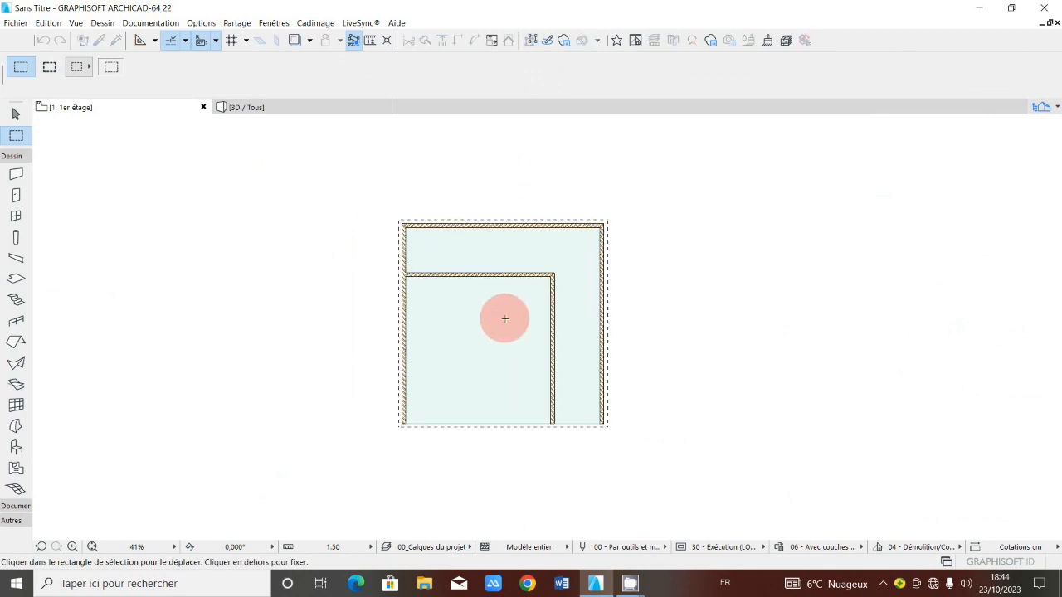
left_click(645, 276)
scroll(441, 256, "down", 1)
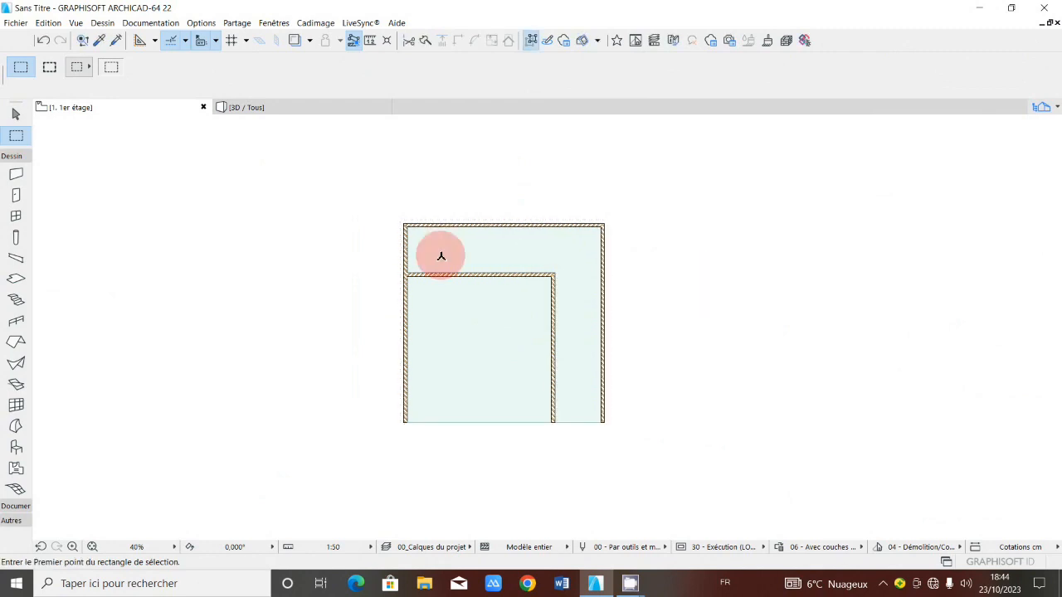
scroll(441, 256, "up", 1)
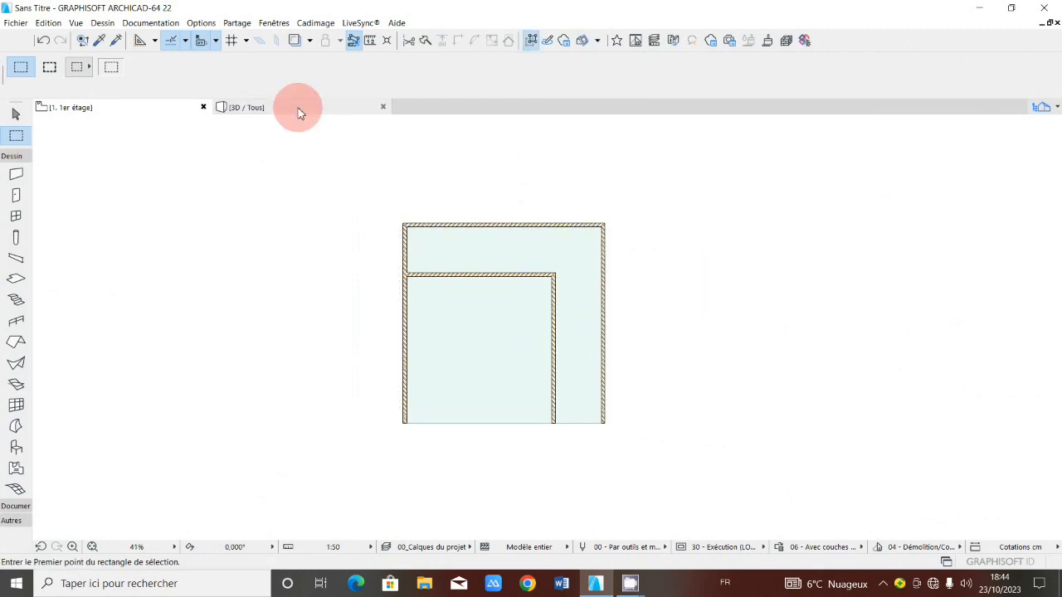
Examine the two stacked storeys from the open front in the 3D view, including the slab between them
left_click(298, 109)
left_click_drag(402, 276, 474, 323)
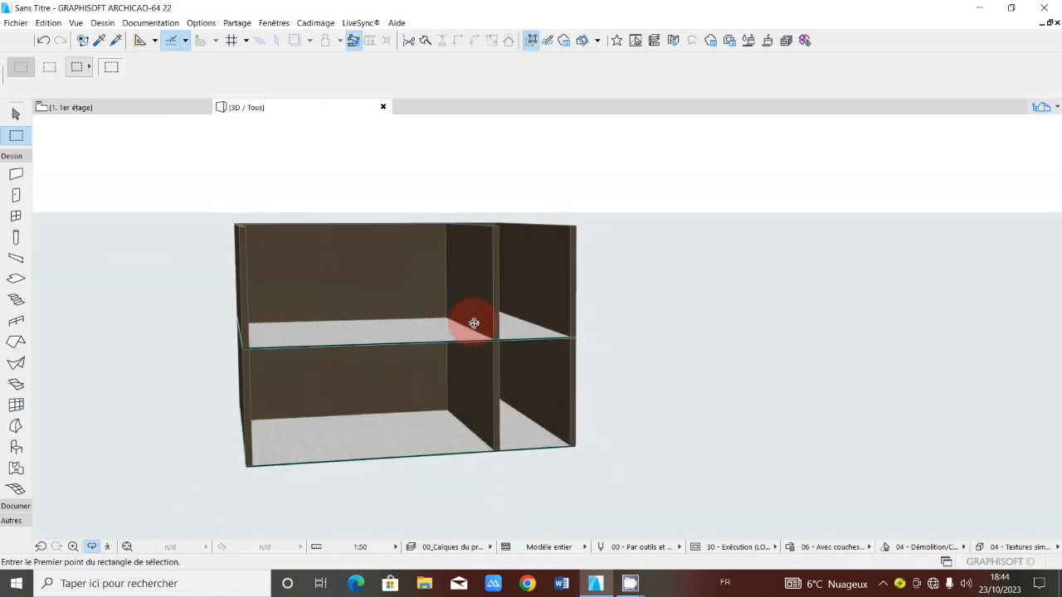
scroll(413, 333, "up", 5)
scroll(413, 334, "down", 5)
mouse_move(352, 373)
left_mouse_down()
mouse_move(661, 379)
mouse_move(505, 377)
mouse_move(361, 331)
mouse_move(369, 486)
mouse_move(328, 321)
mouse_move(354, 357)
left_mouse_up()
Select the first floor slab between the two storeys and set its thickness to 0,200
left_click(391, 359)
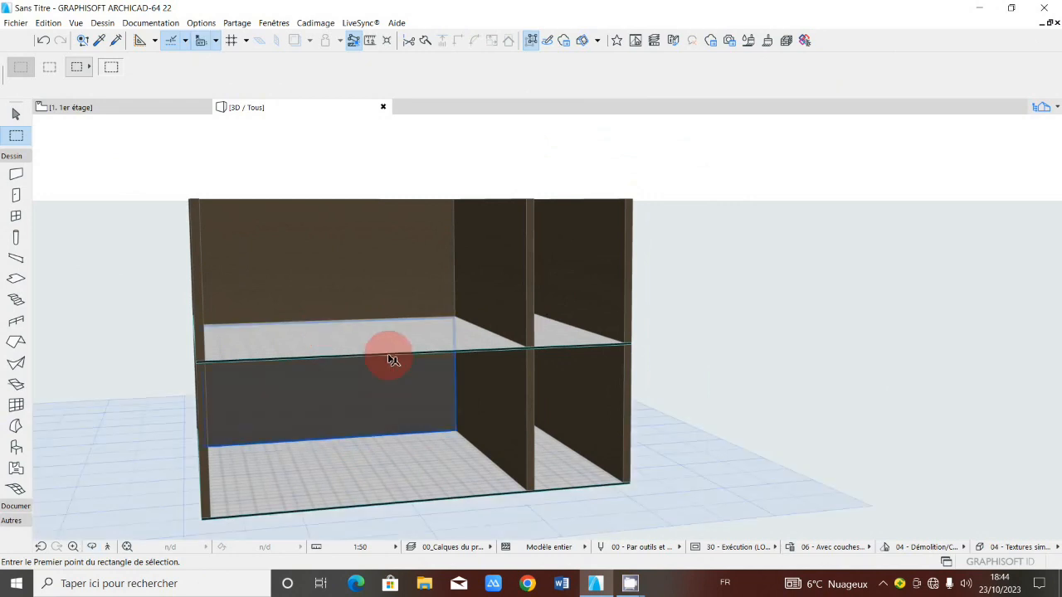
left_click(408, 356)
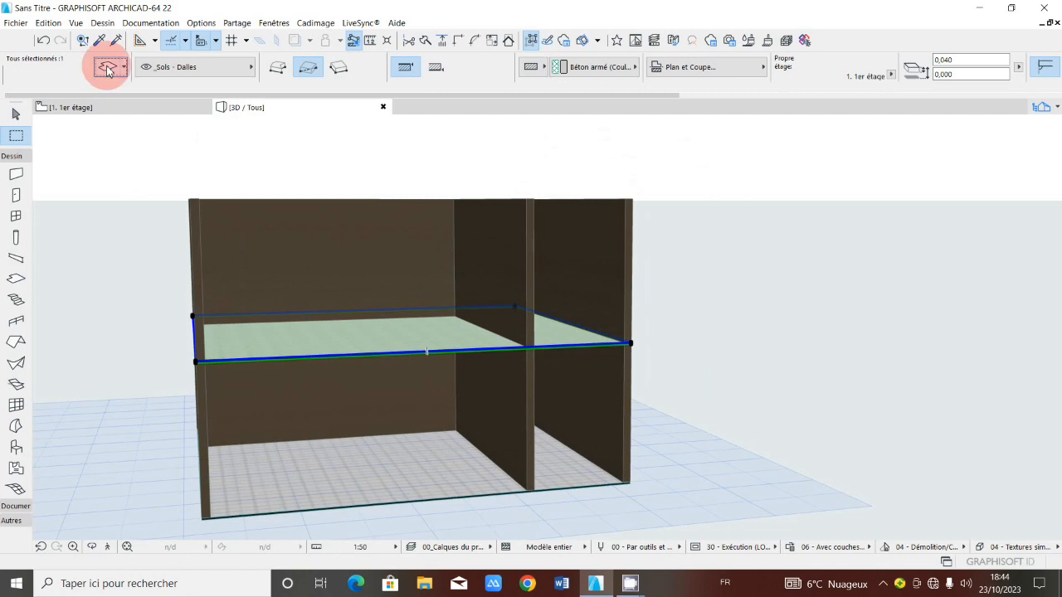
left_click(107, 71)
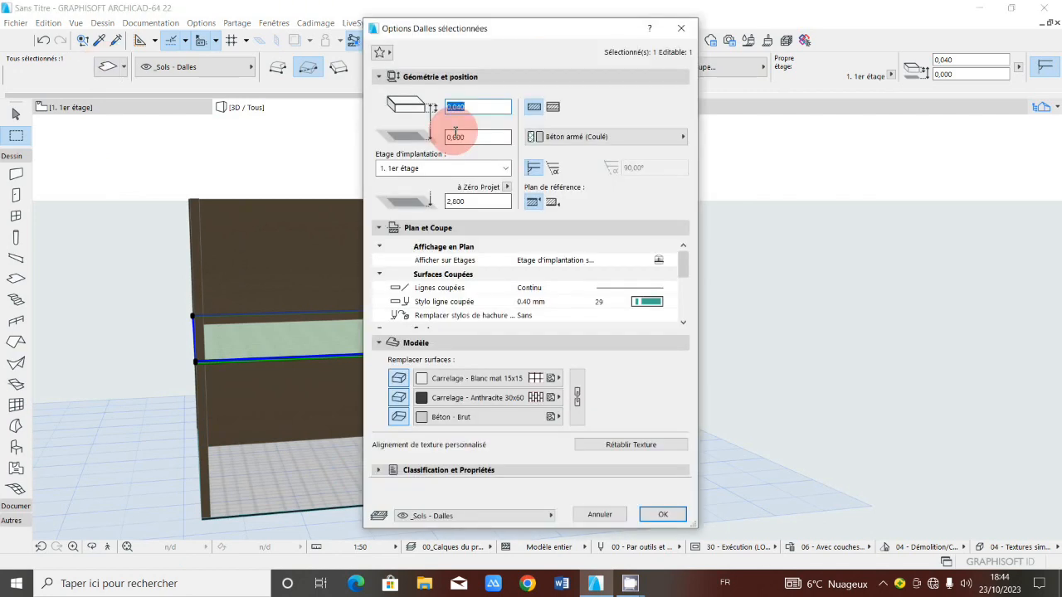
left_click(465, 137)
key("BackSpace")
key("BackSpace")
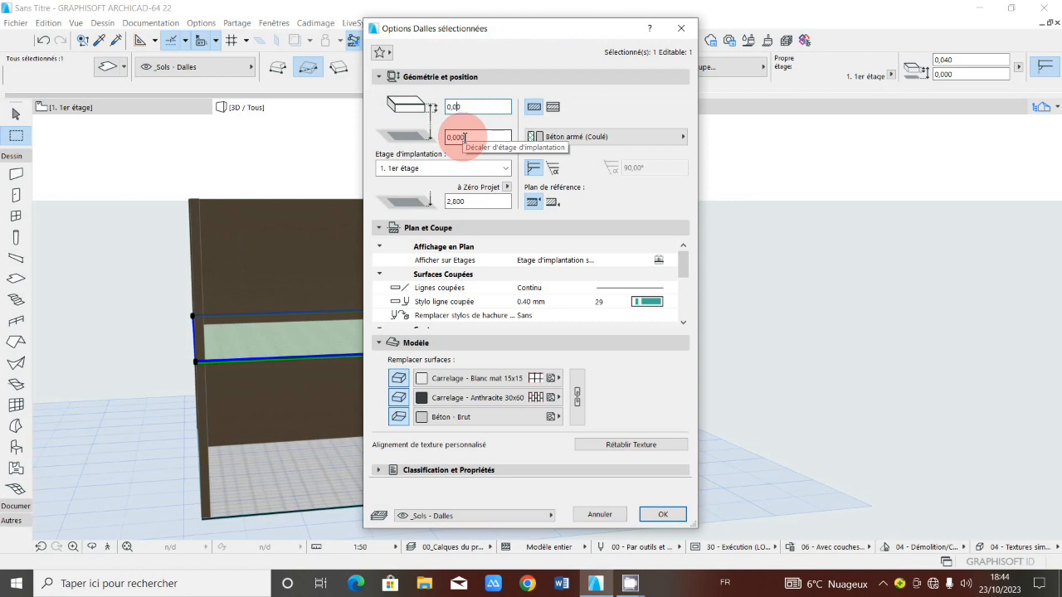
type("200")
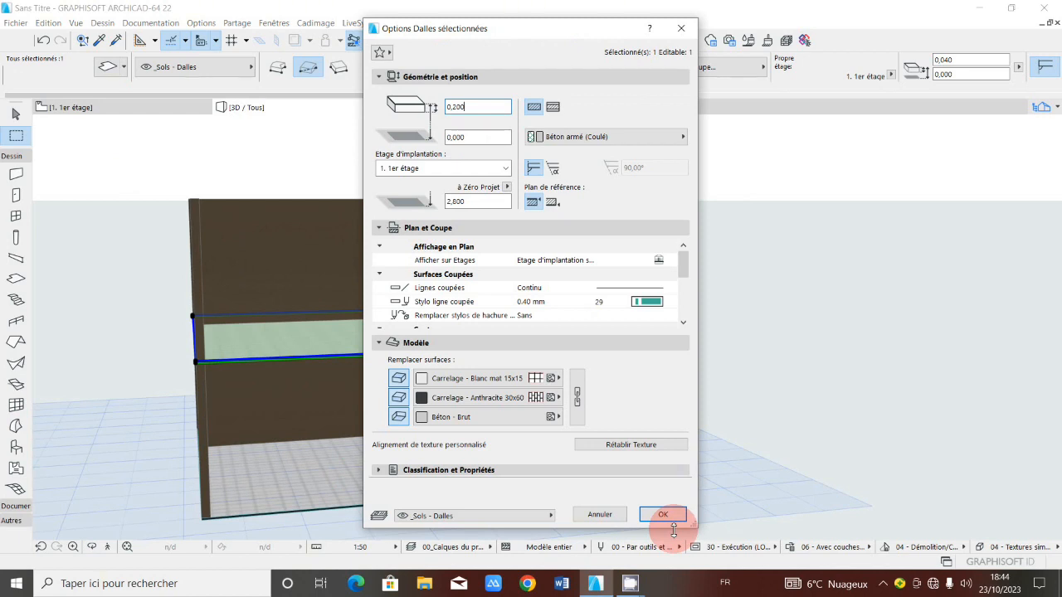
left_click(672, 519)
Examine the thickened first floor slab's front edge and its junctions with the walls, close up and from farther back
middle_click_drag(352, 357, 289, 380, "shift")
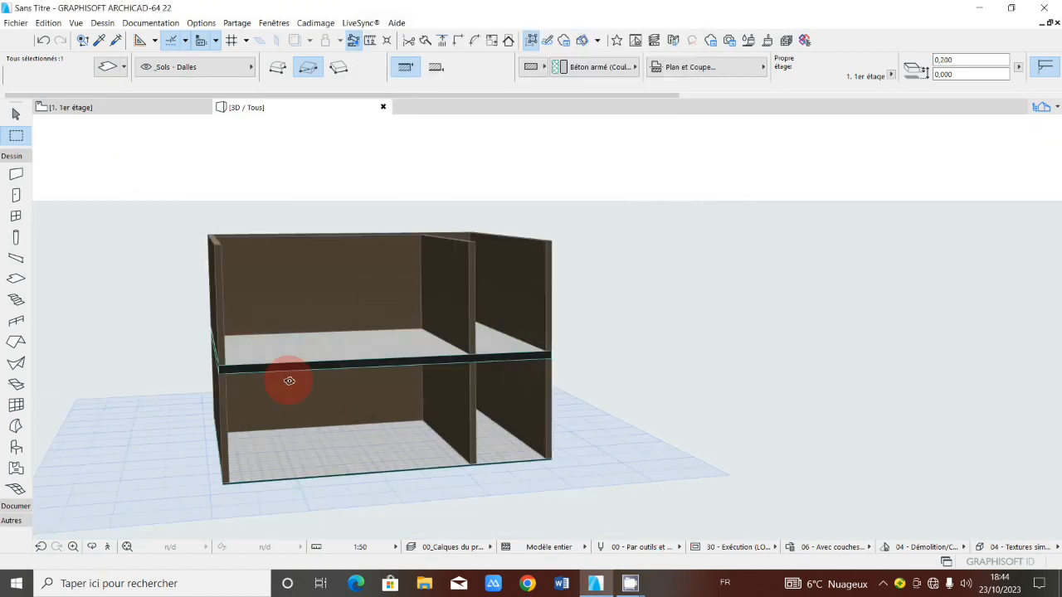
scroll(286, 381, "up", 2)
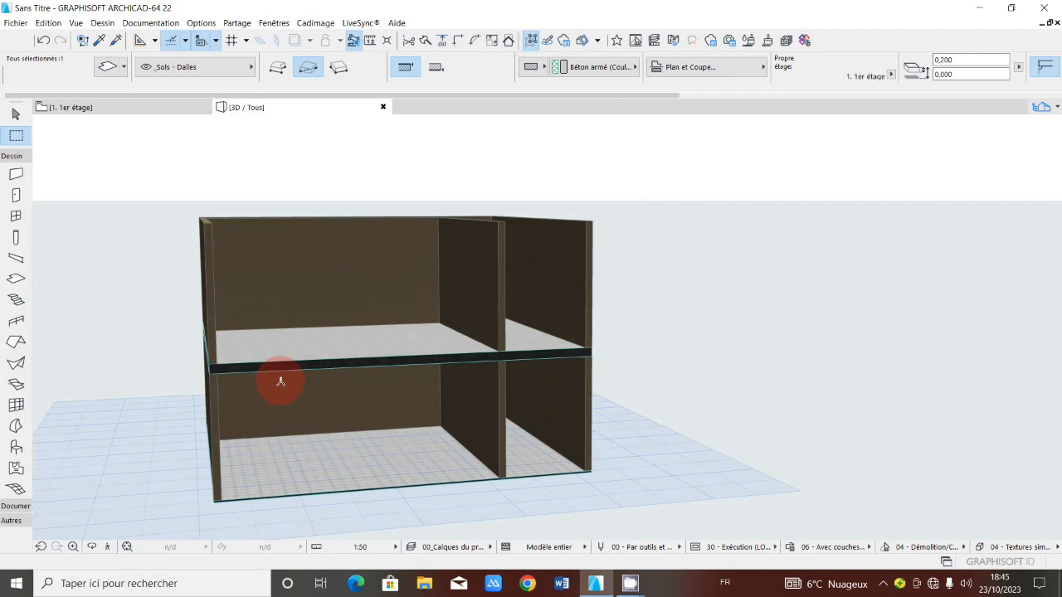
scroll(281, 381, "up", 5)
scroll(290, 378, "down", 3)
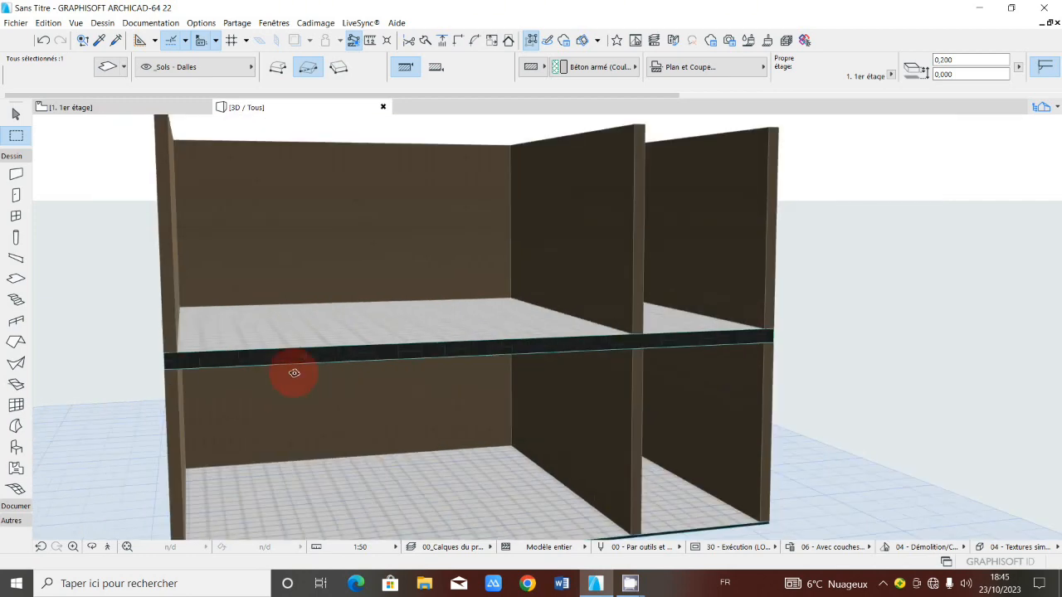
middle_click_drag(294, 374, 184, 352, "shift")
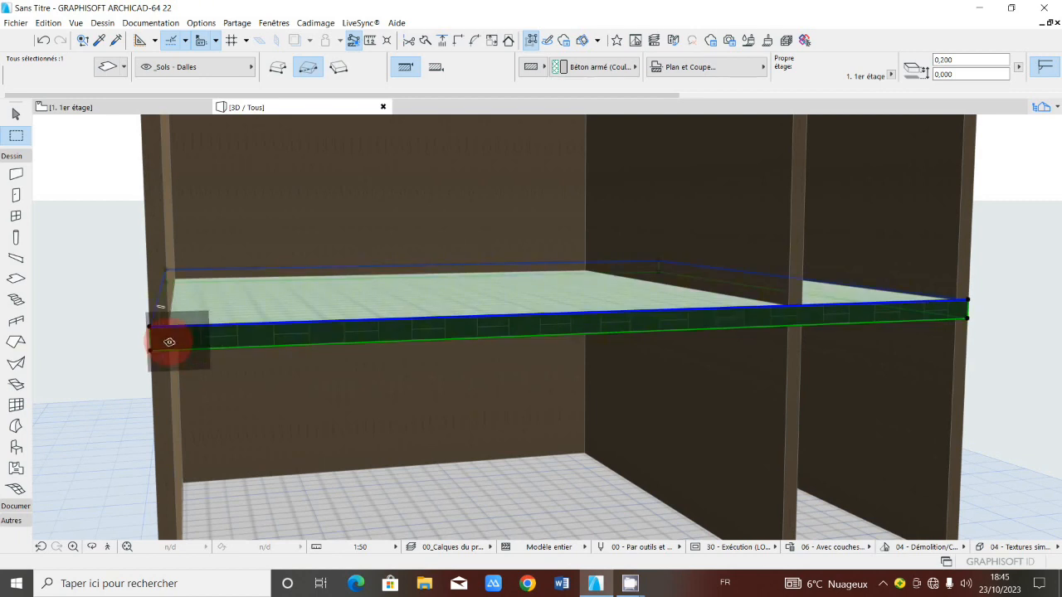
scroll(171, 324, "down", 1)
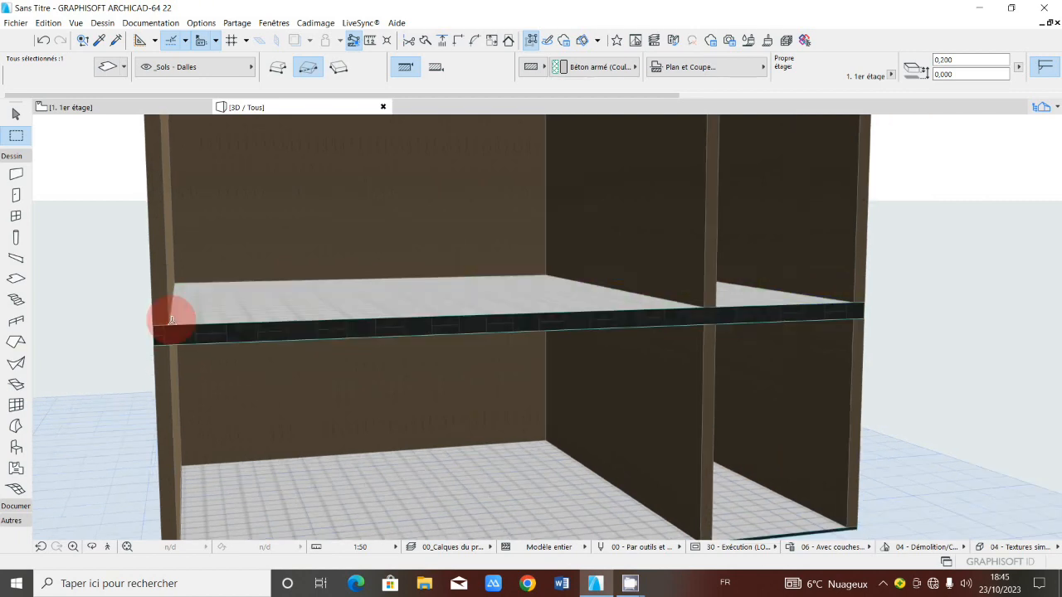
scroll(171, 321, "down", 1)
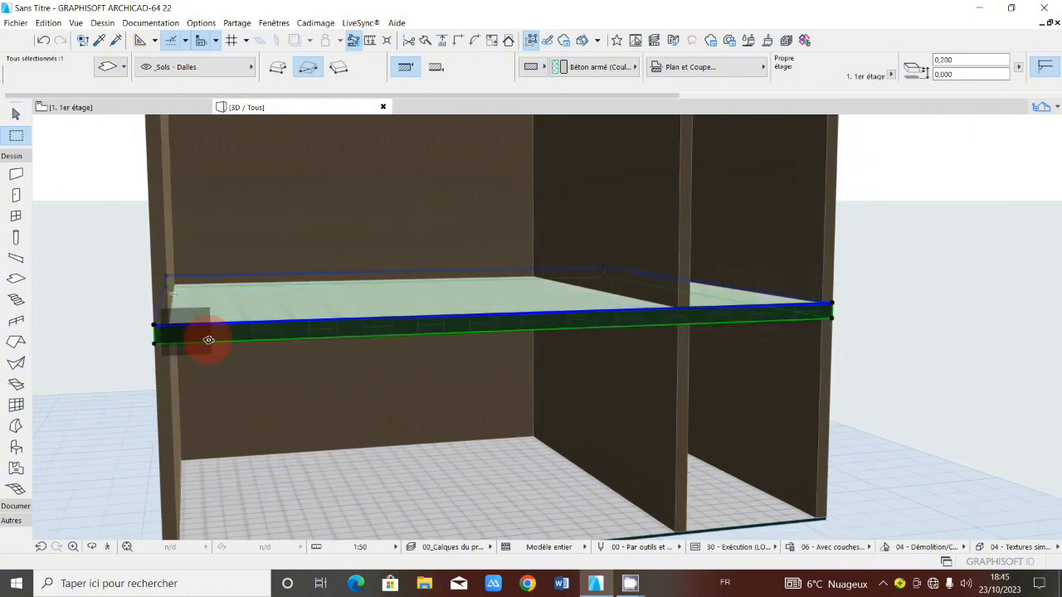
scroll(208, 340, "down", 4)
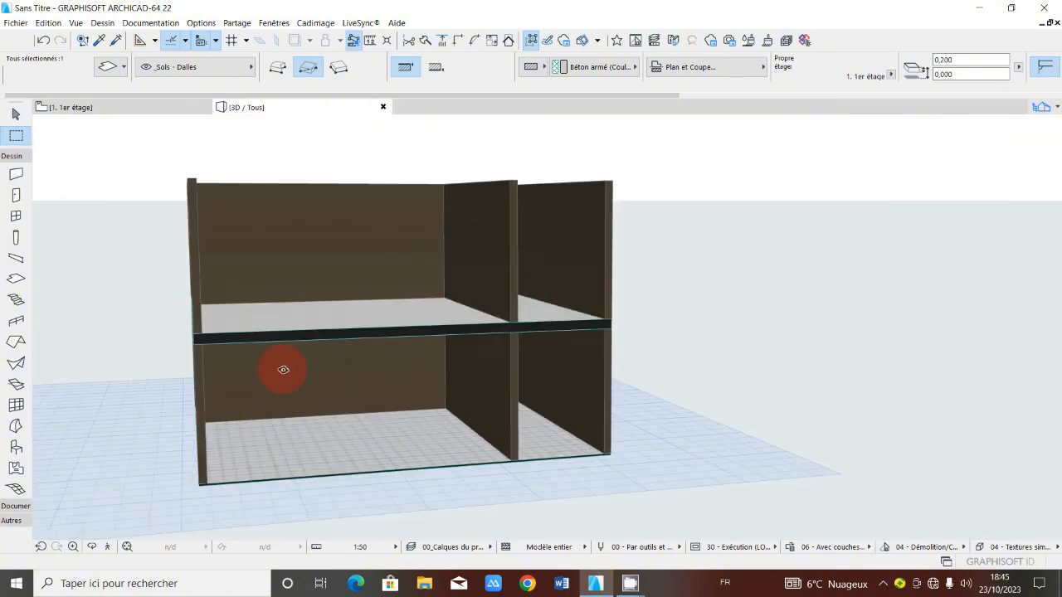
scroll(283, 370, "up", 3)
scroll(253, 341, "down", 2)
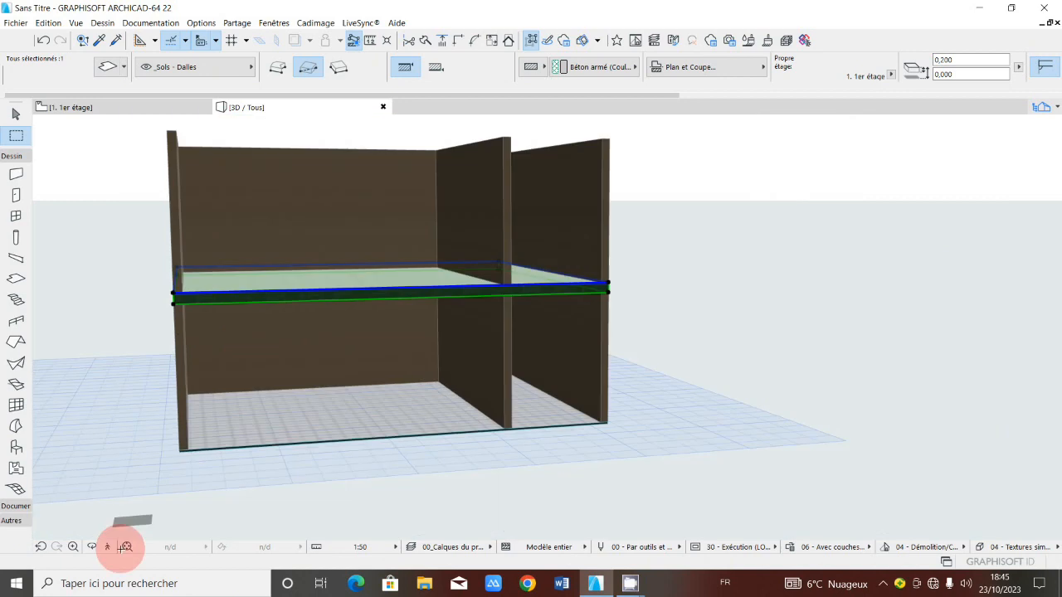
Orbit around the two-storey model and inspect its walls, intermediate slab and tiled floors from both sides and above
left_click(93, 547)
left_click_drag(127, 489, 579, 273)
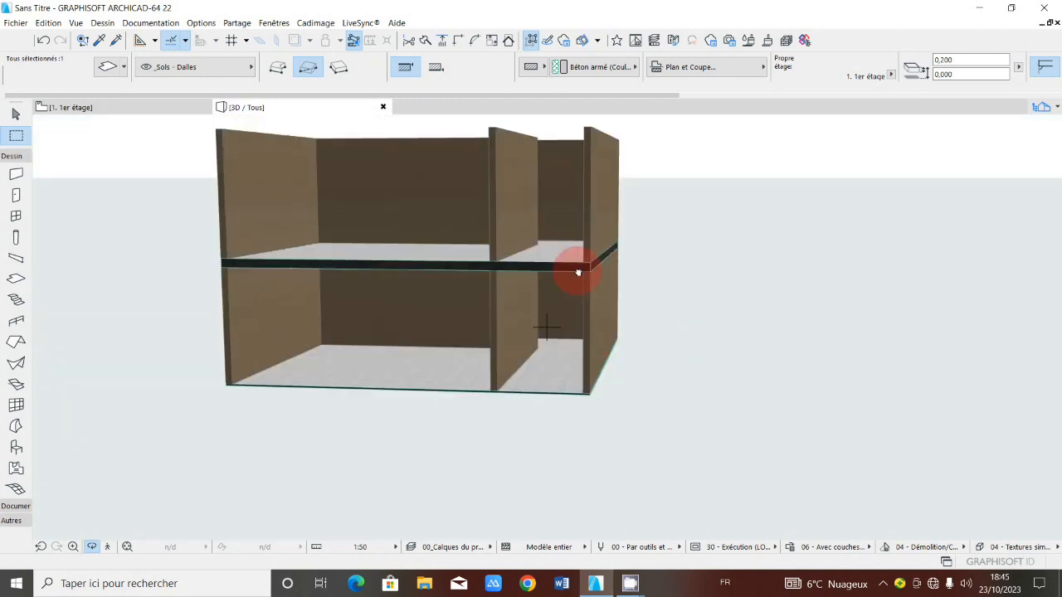
scroll(578, 273, "up", 3)
left_click_drag(463, 345, 598, 340)
scroll(492, 294, "up", 2)
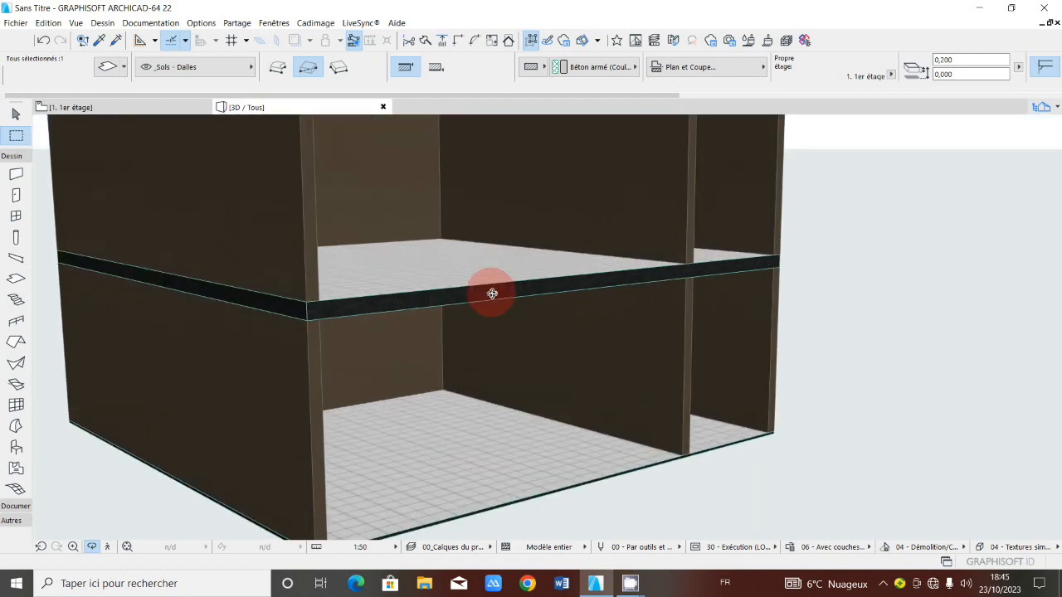
scroll(492, 294, "down", 2)
scroll(412, 380, "up", 2)
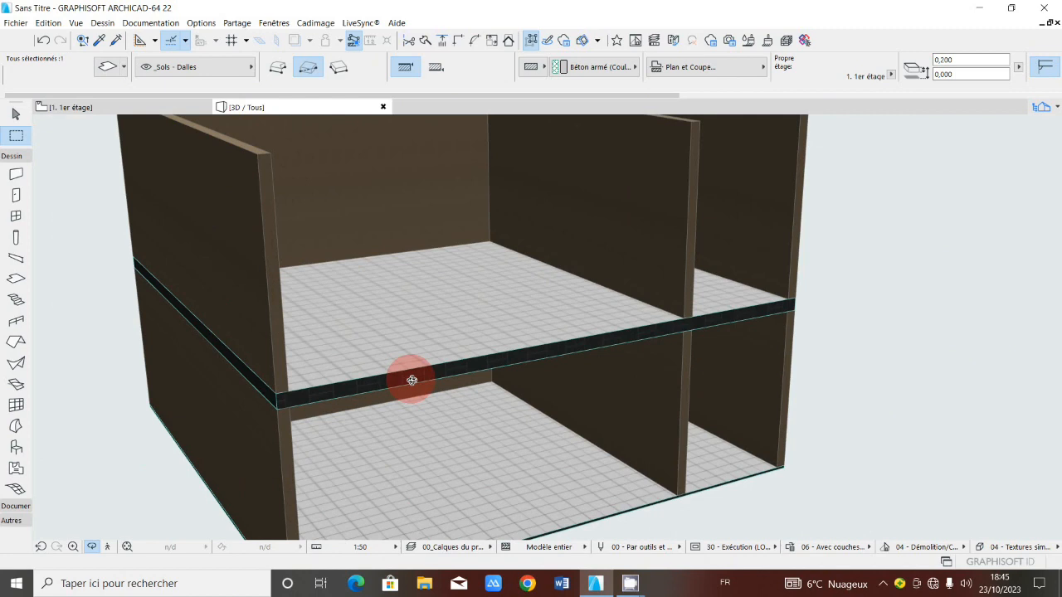
scroll(411, 380, "up", 2)
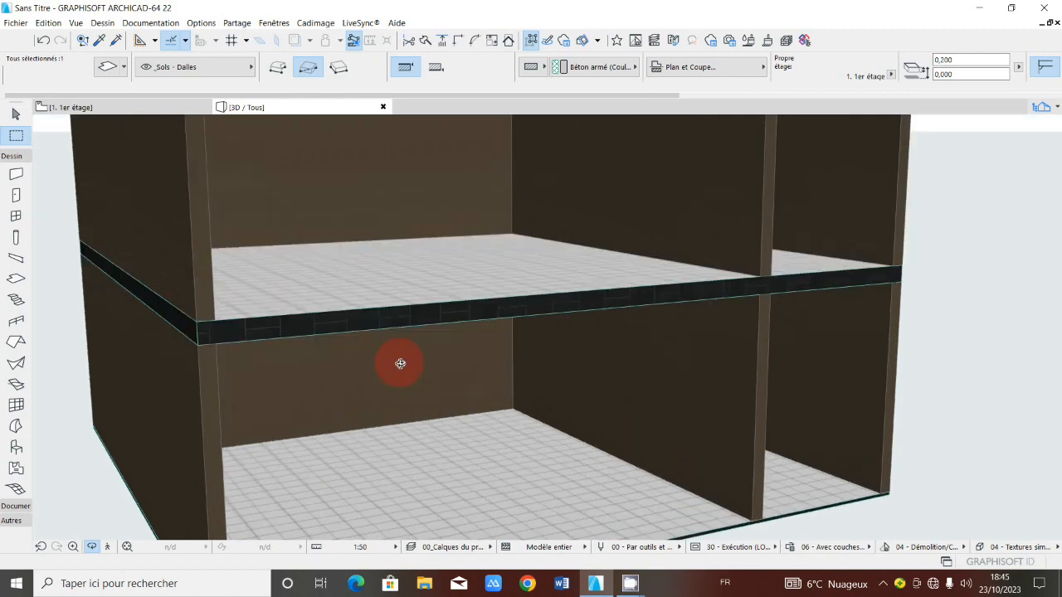
scroll(402, 349, "down", 1)
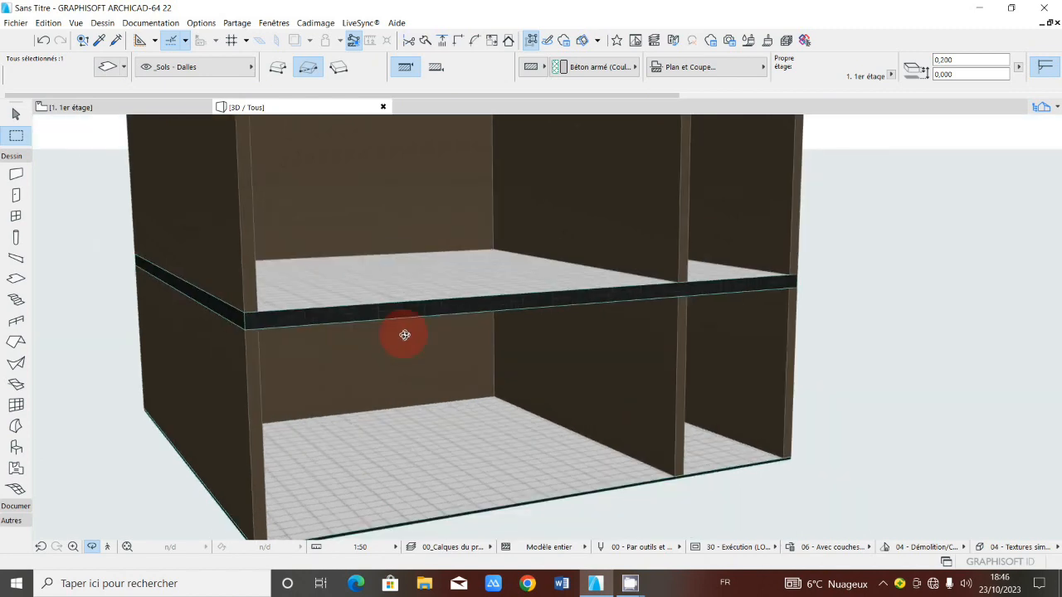
mouse_move(404, 334)
middle_mouse_down("shift")
mouse_move(318, 330)
mouse_move(384, 313)
mouse_move(299, 319)
mouse_move(642, 343)
mouse_move(504, 320)
mouse_move(487, 330)
mouse_move(372, 321)
mouse_move(388, 327)
middle_mouse_up("shift")
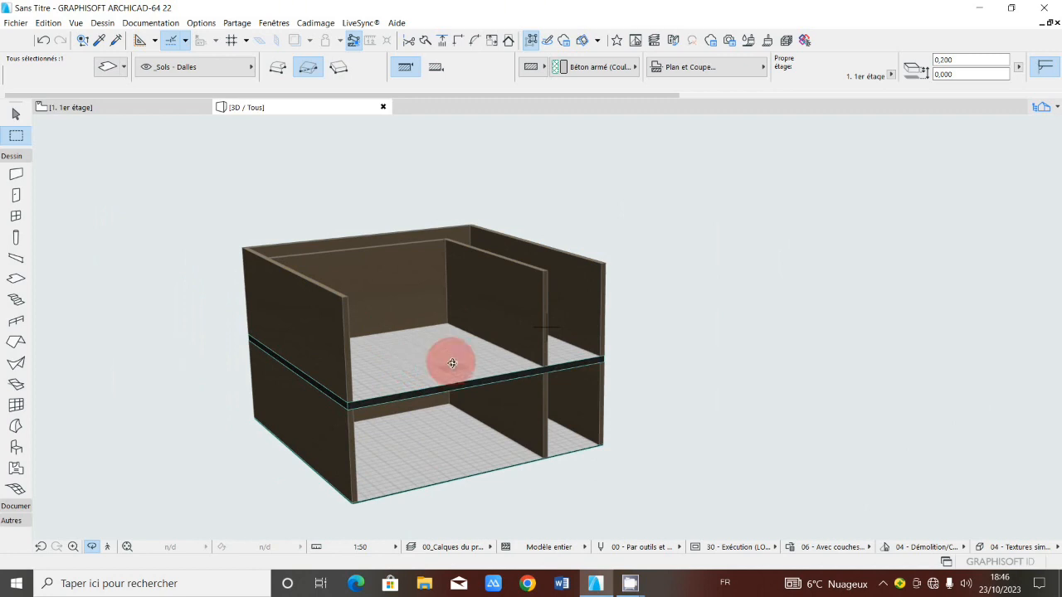
left_click_drag(452, 363, 1011, 117)
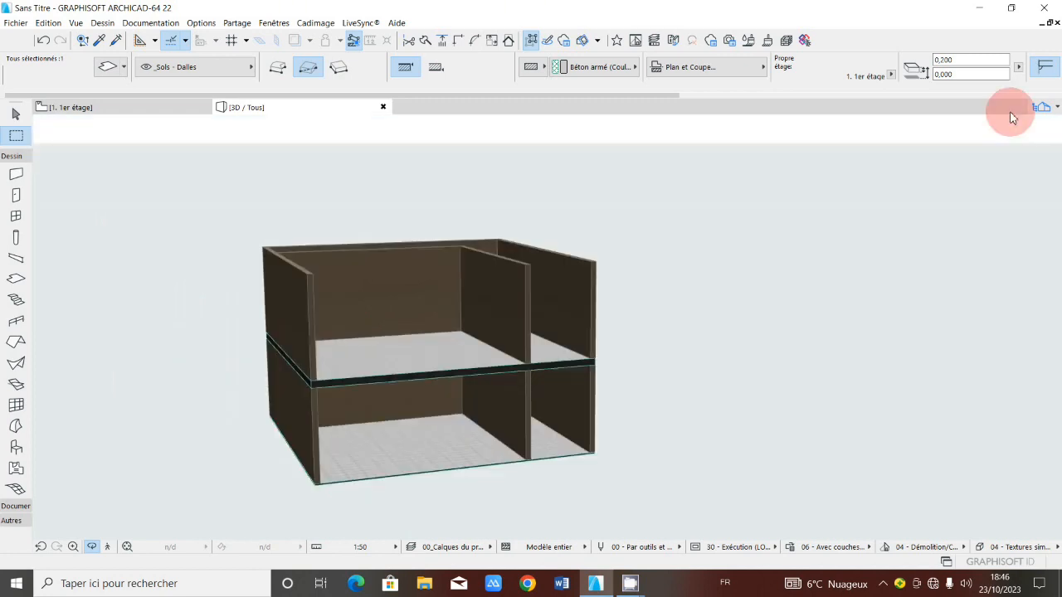
left_click(1043, 107)
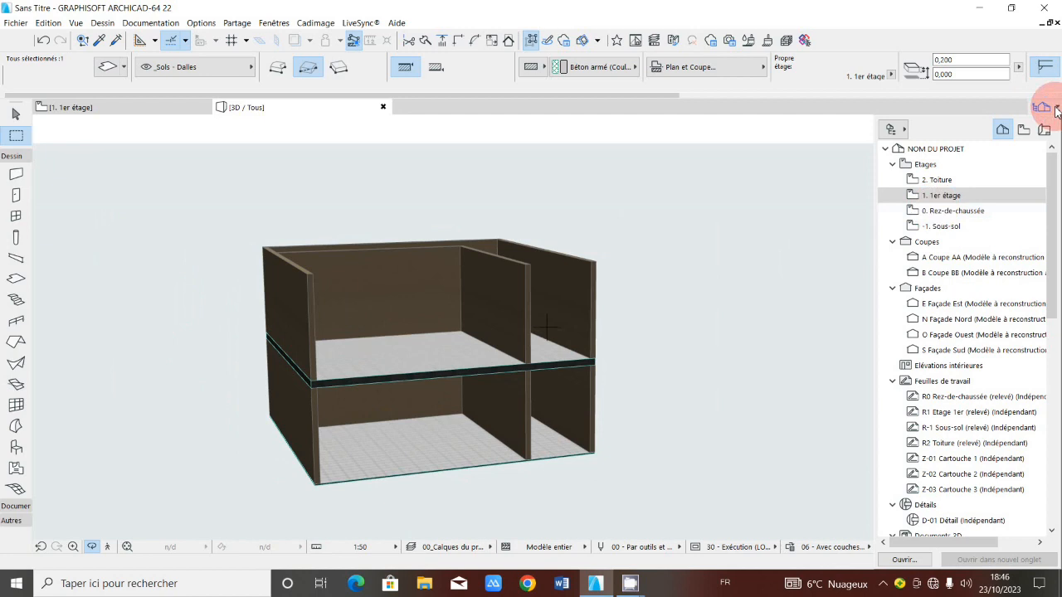
left_click(937, 213)
left_click(947, 197)
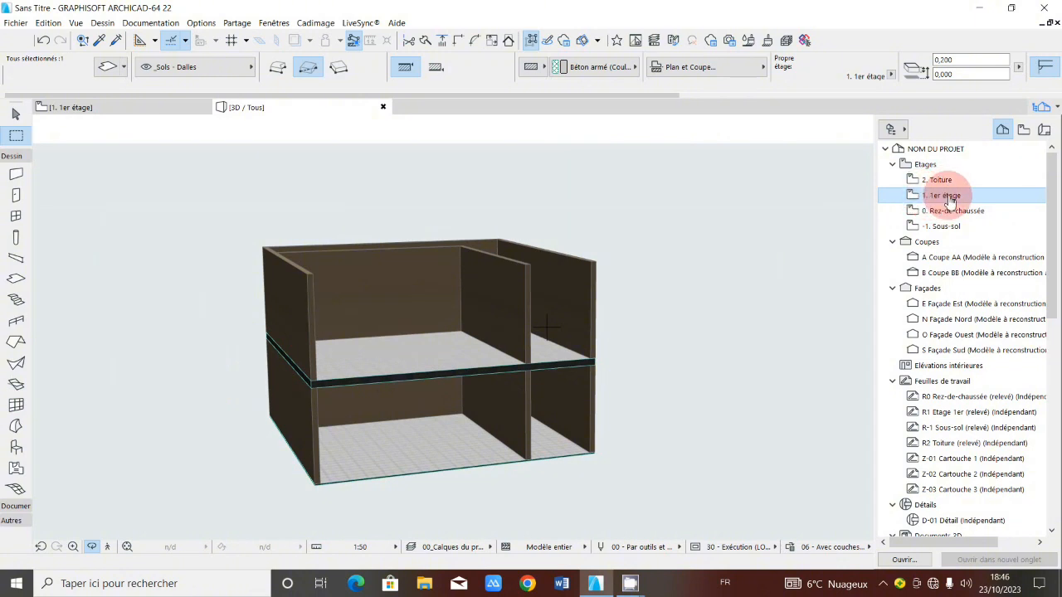
left_click(742, 180)
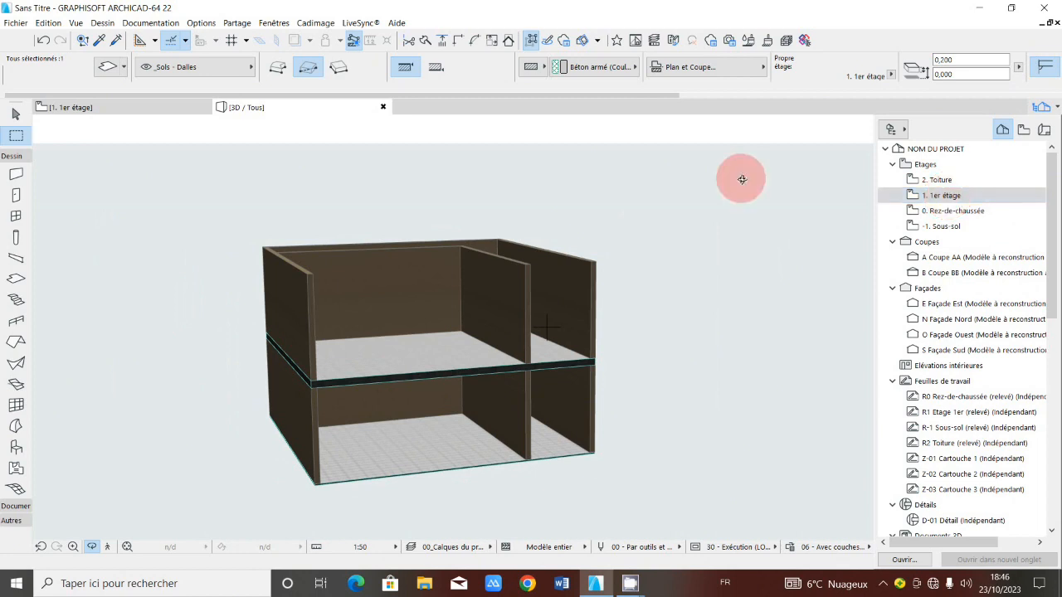
left_click_drag(619, 211, 471, 279)
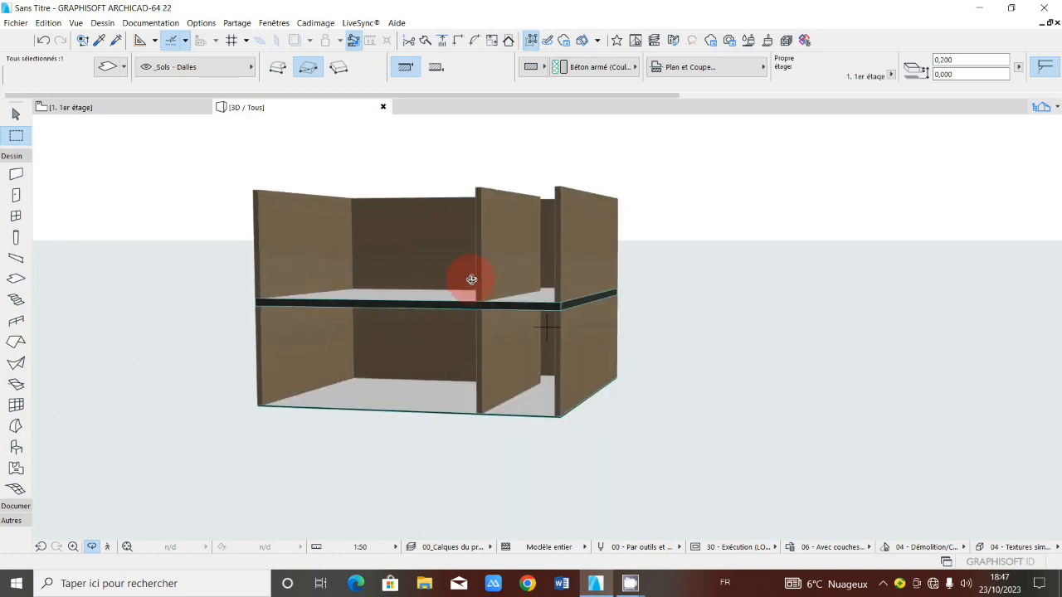